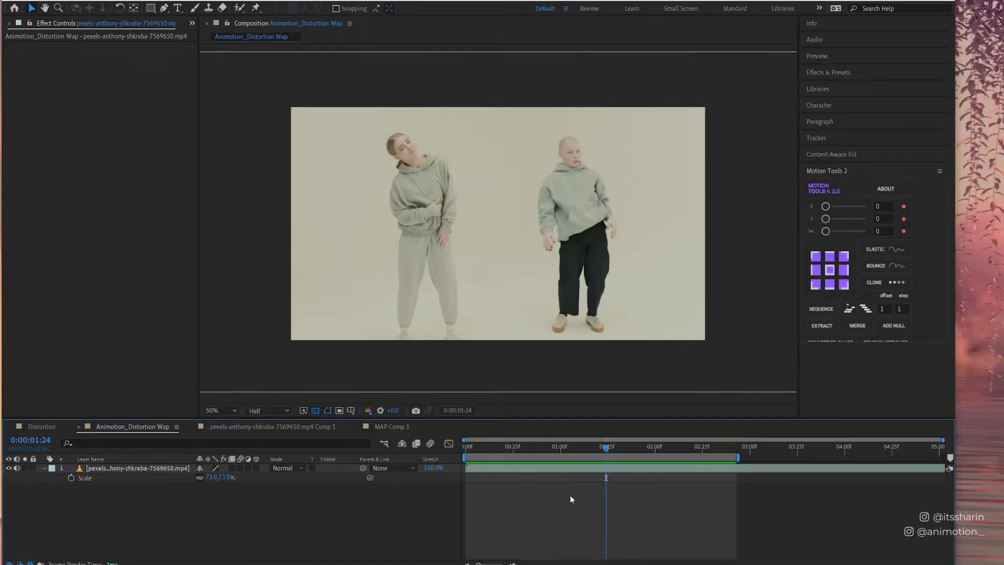
# - Create a solid named MAP LAYER and apply Fractal Noise to it through the 'frac' search
pyautogui.hotkey('ctrl', 'y')
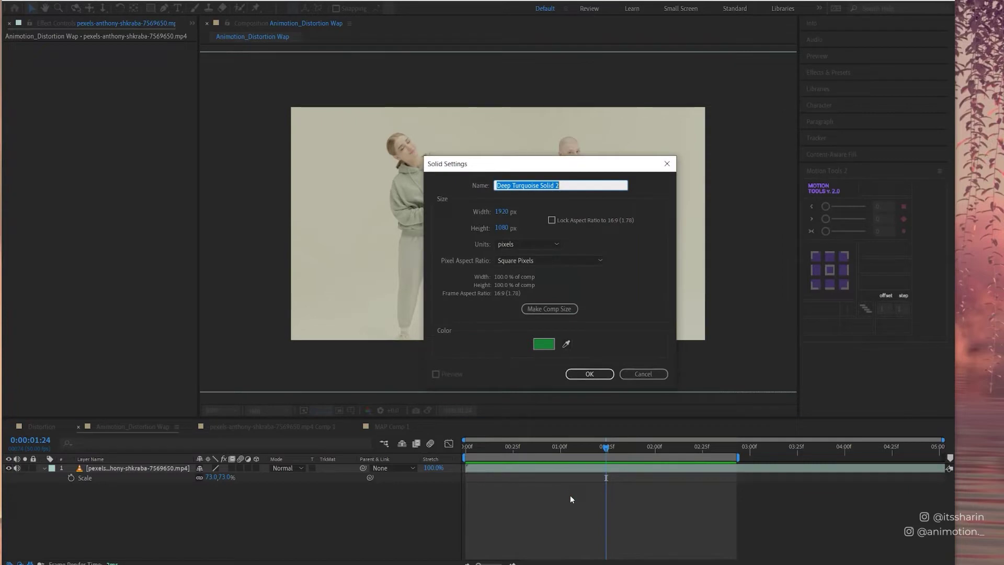
pyautogui.press('Return')
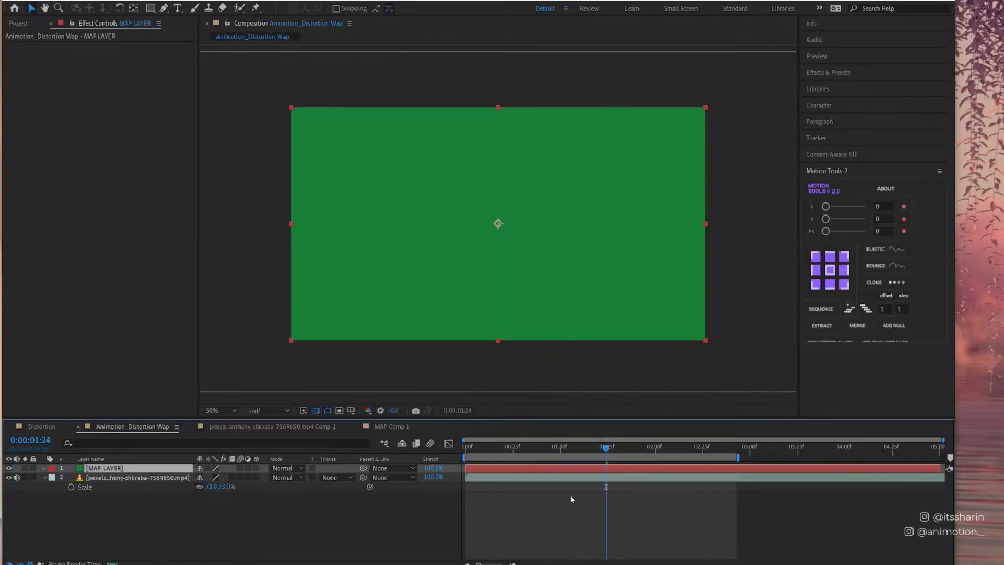
pyautogui.hotkey('ctrl', 'space')
pyautogui.write('frac')
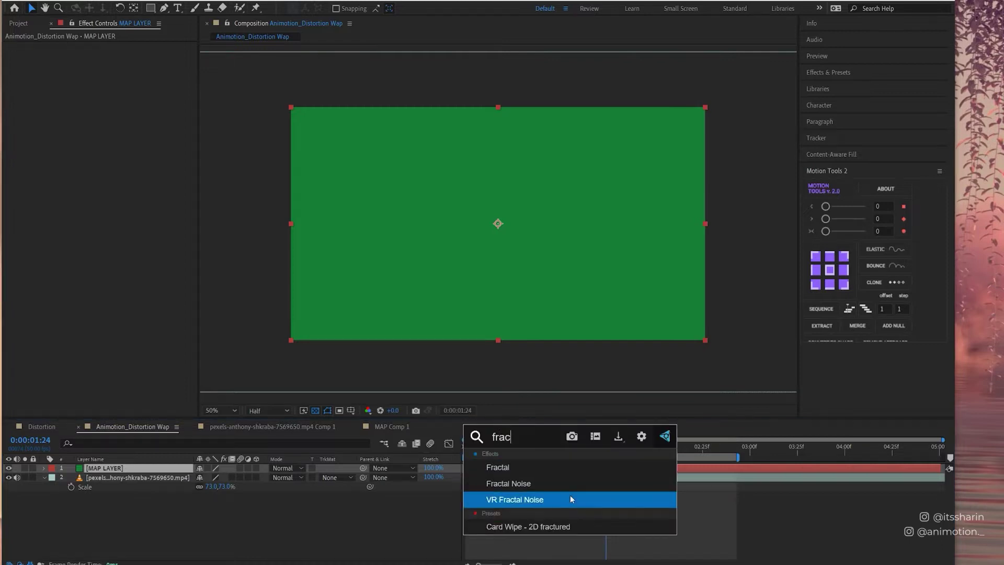
pyautogui.click(570, 495)
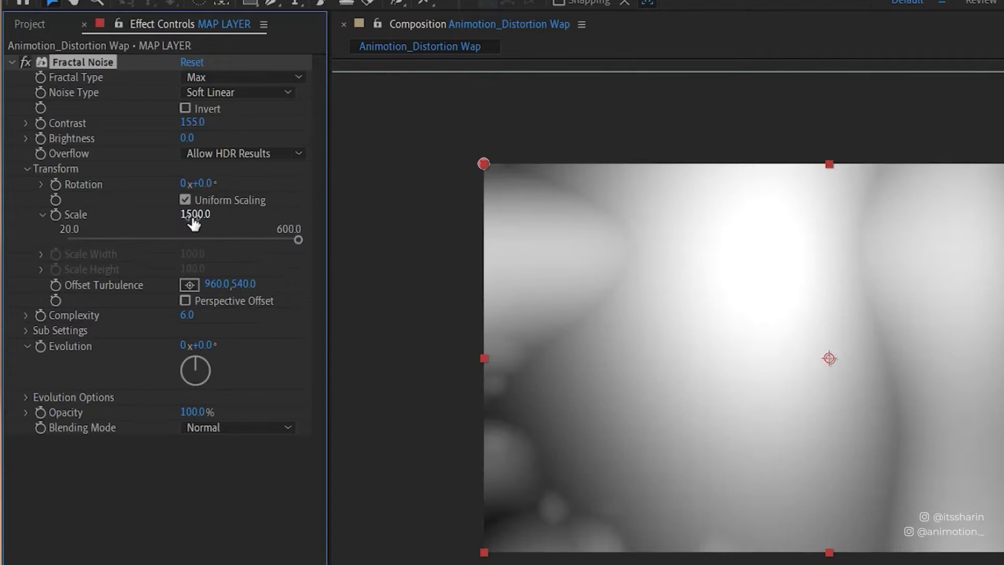
# - Drive the noise's Evolution with the expression time*200 and set Complexity to 2
pyautogui.keyDown('alt'); pyautogui.click(41, 347); pyautogui.keyUp('alt')
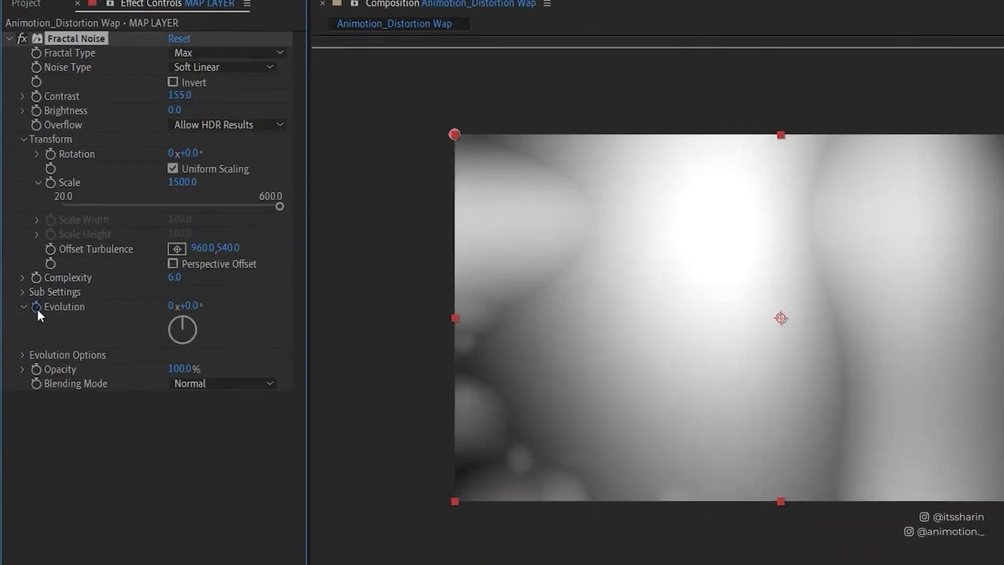
pyautogui.write('time*')
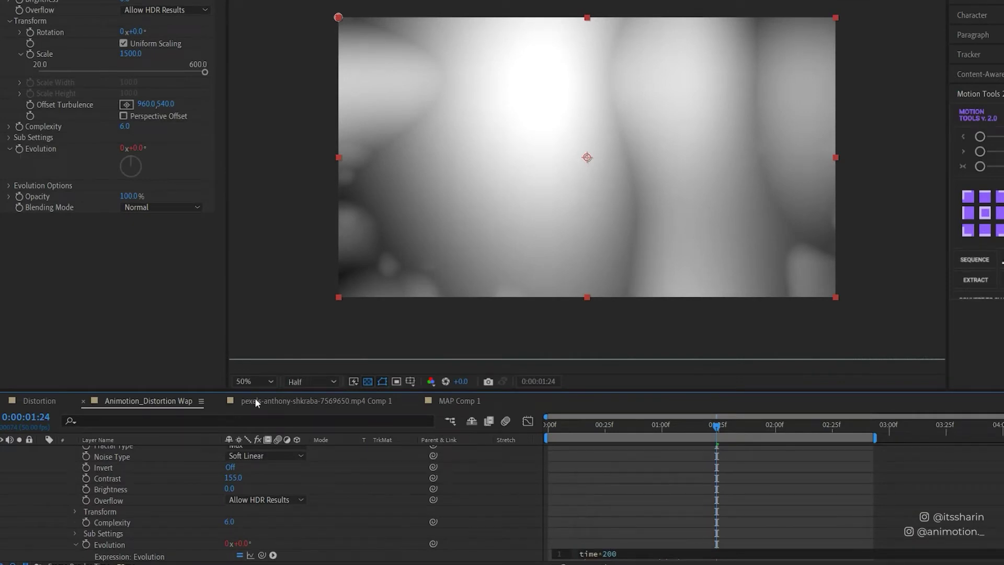
pyautogui.click(393, 198)
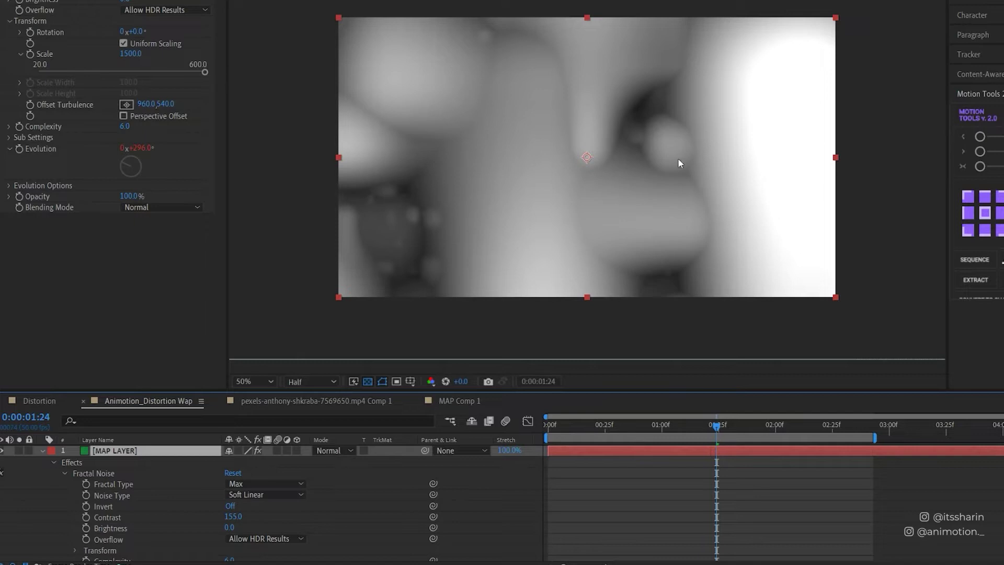
pyautogui.click(125, 129)
pyautogui.write('2')
pyautogui.press('Return')
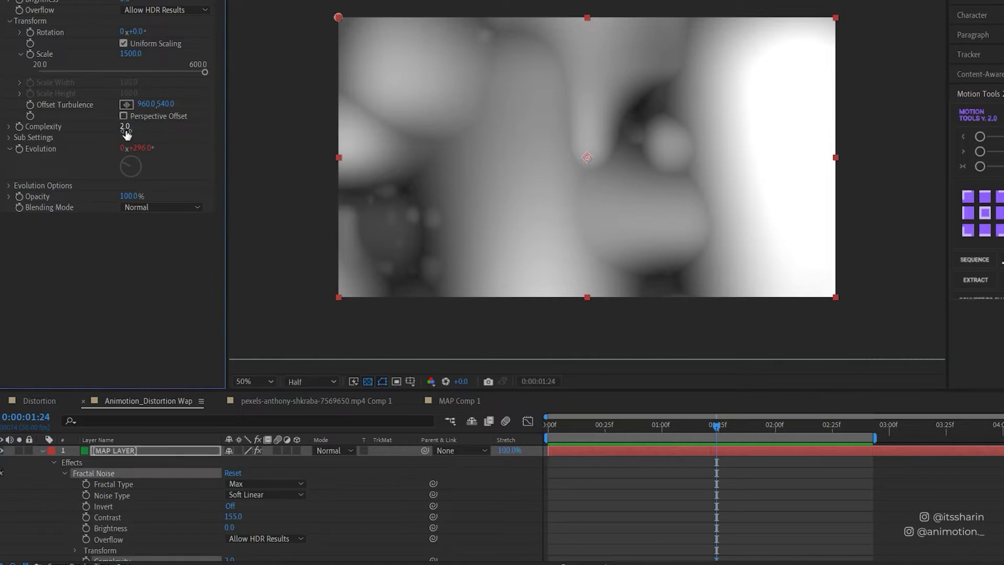
# - Preview the animated noise, then hide MAP LAYER to reveal the dancers
pyautogui.press('space')
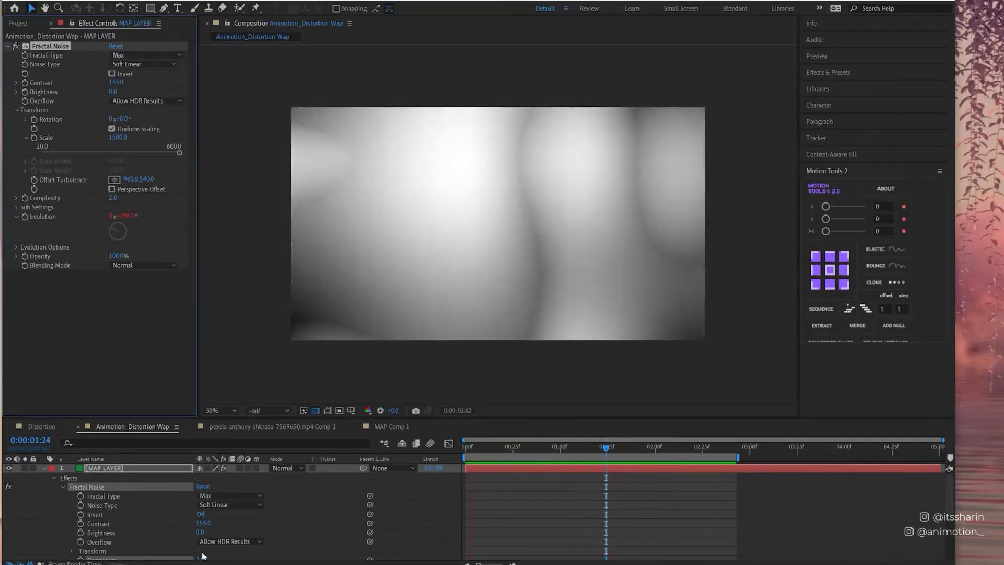
pyautogui.press('space')
pyautogui.click(45, 467)
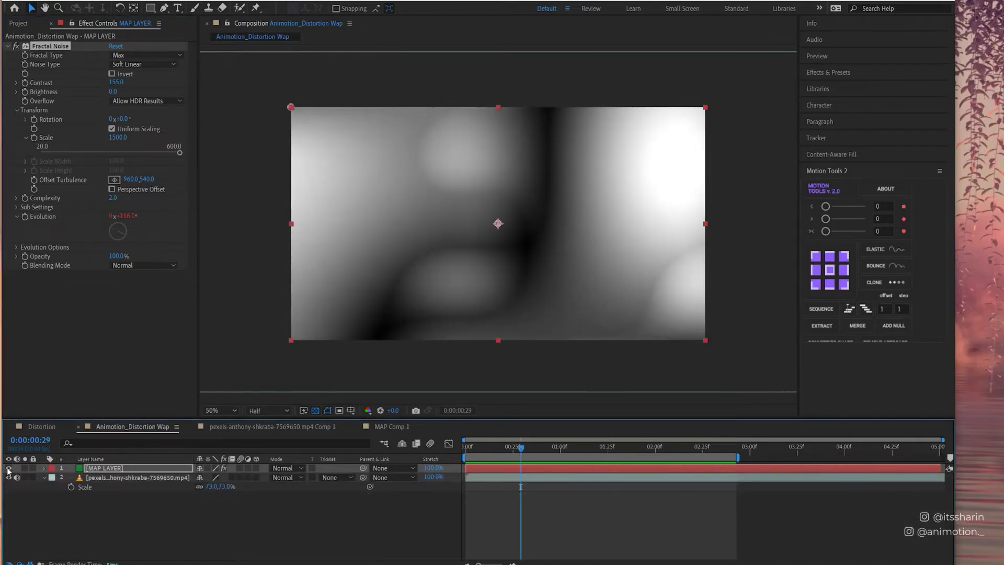
pyautogui.click(9, 468)
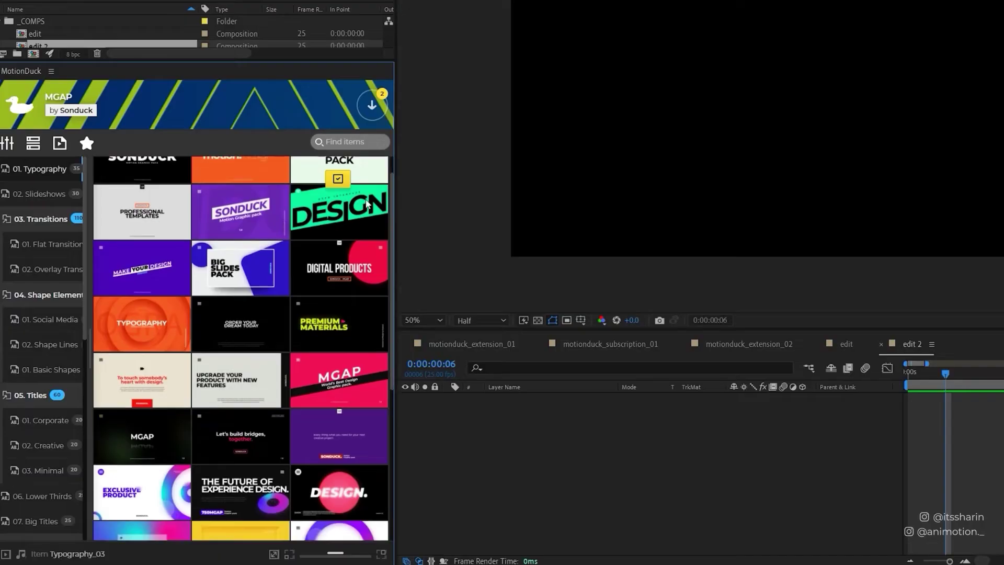
pyautogui.scroll(-5, 363, 289)
pyautogui.scroll(-1, 361, 284)
pyautogui.click(337, 334)
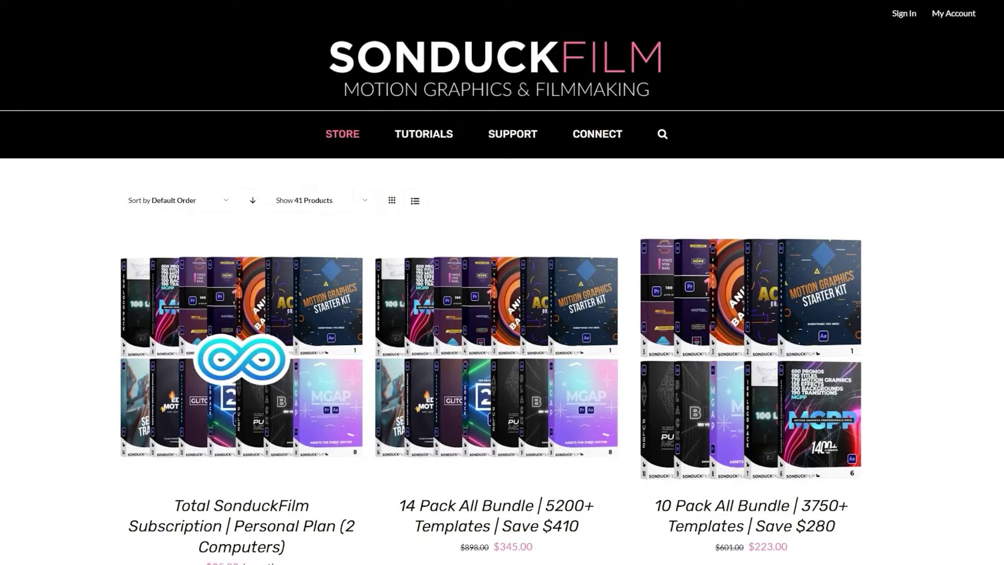
pyautogui.scroll(-5, 502, 366)
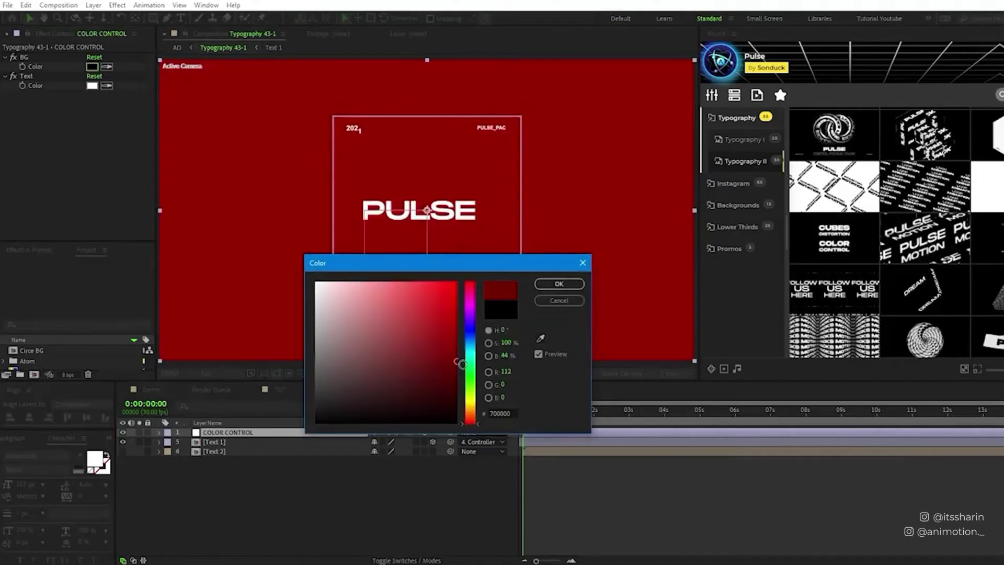
pyautogui.moveTo(460, 362); pyautogui.dragTo(334, 340)
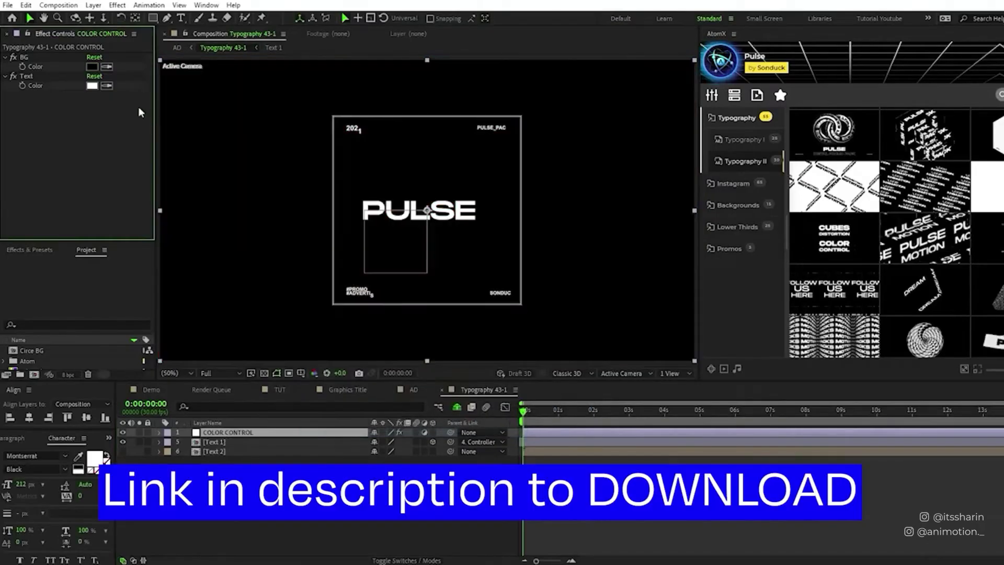
pyautogui.click(92, 85)
pyautogui.moveTo(394, 369); pyautogui.dragTo(410, 322)
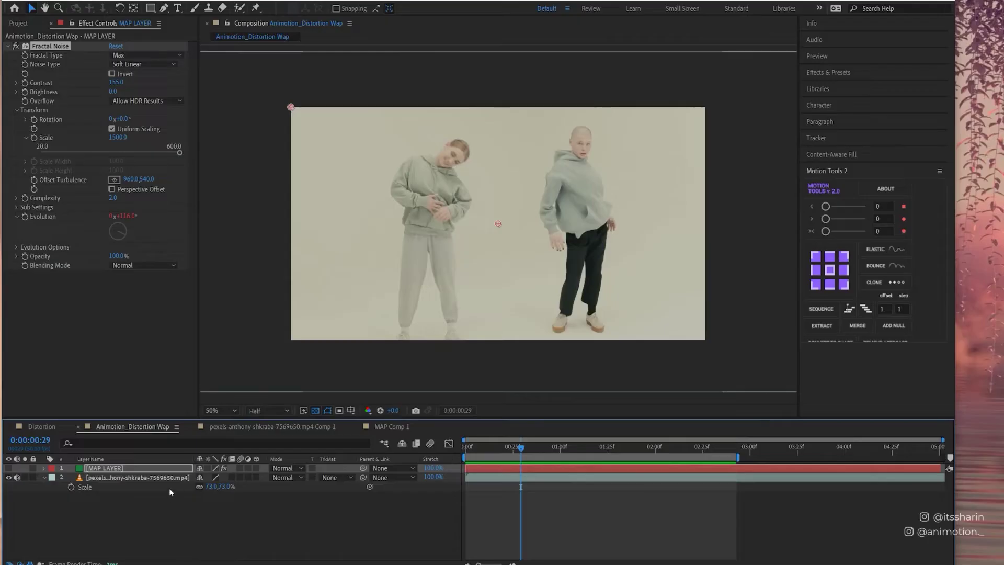
# - Apply Displacement Map to the dancers video layer
pyautogui.click(171, 477)
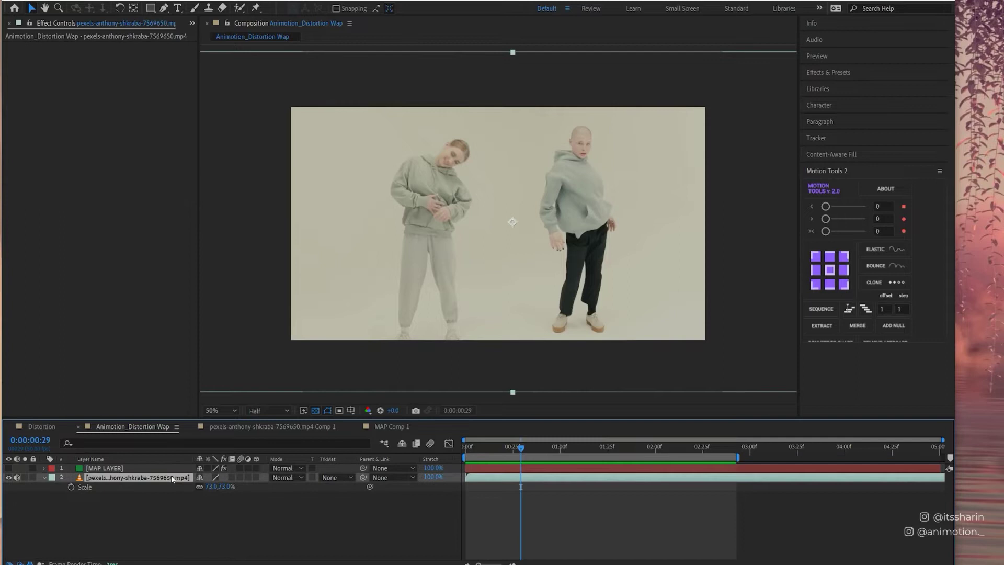
pyautogui.hotkey('ctrl', 'space')
pyautogui.write('diss')
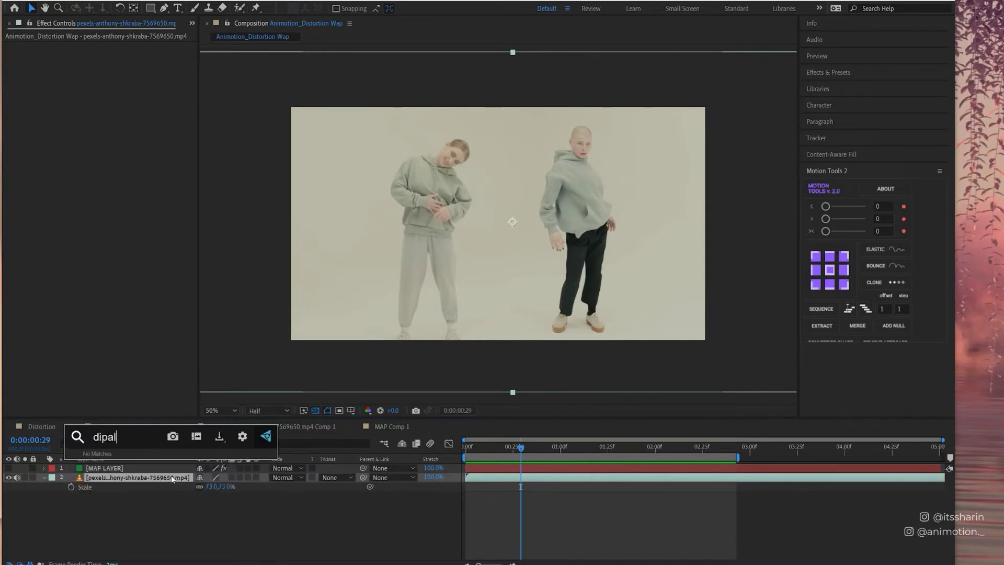
pyautogui.press('BackSpace')
pyautogui.press('Return')
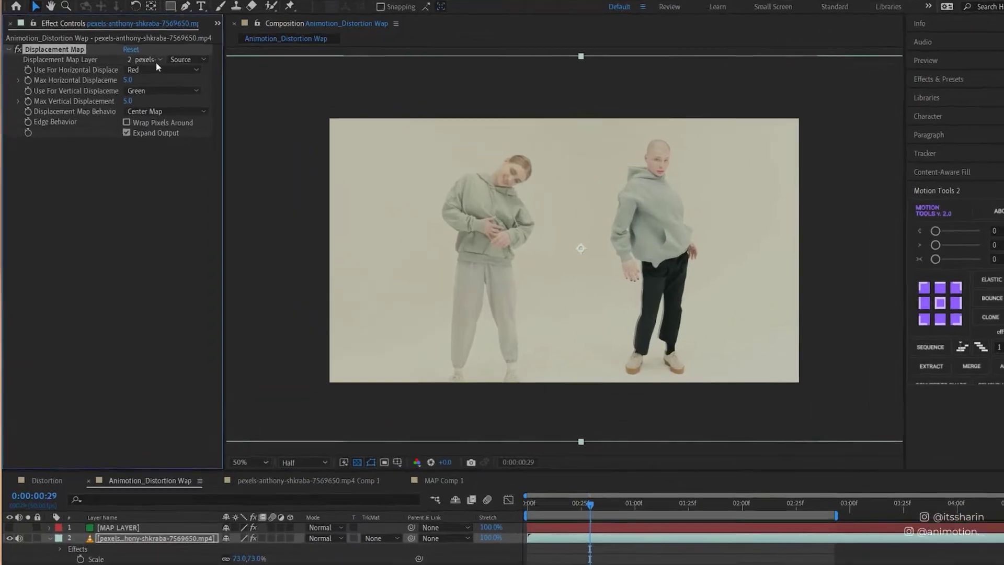
# - Use MAP LAYER's Effects & Masks as the map, with Max Horizontal 172 and Max Vertical 165
pyautogui.click(137, 58)
pyautogui.click(185, 80)
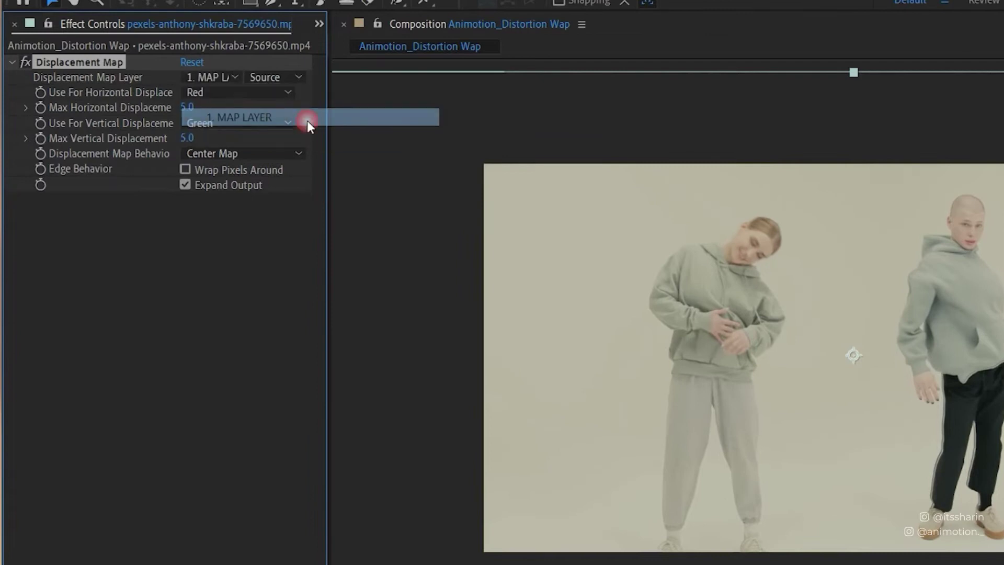
pyautogui.click(298, 81)
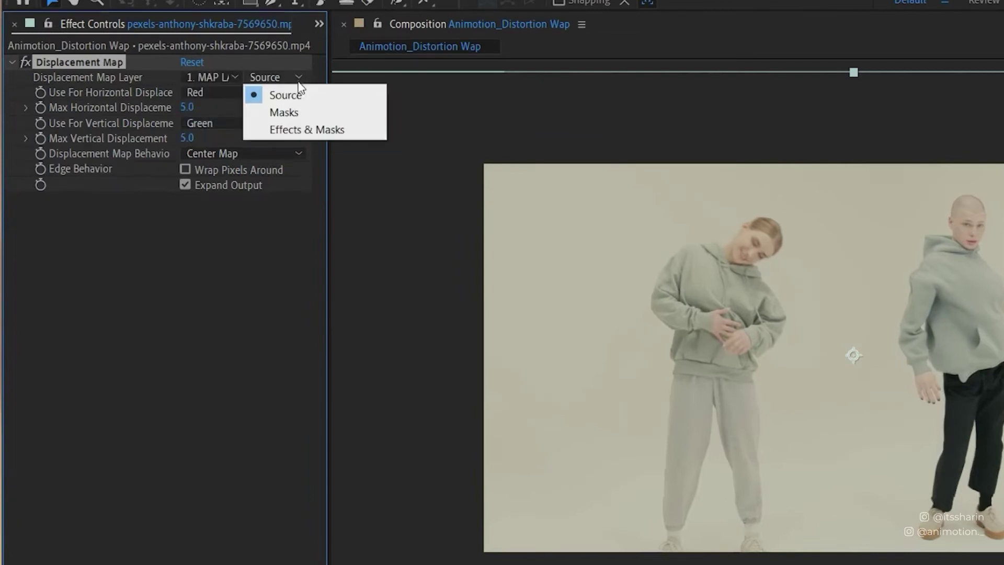
pyautogui.click(293, 134)
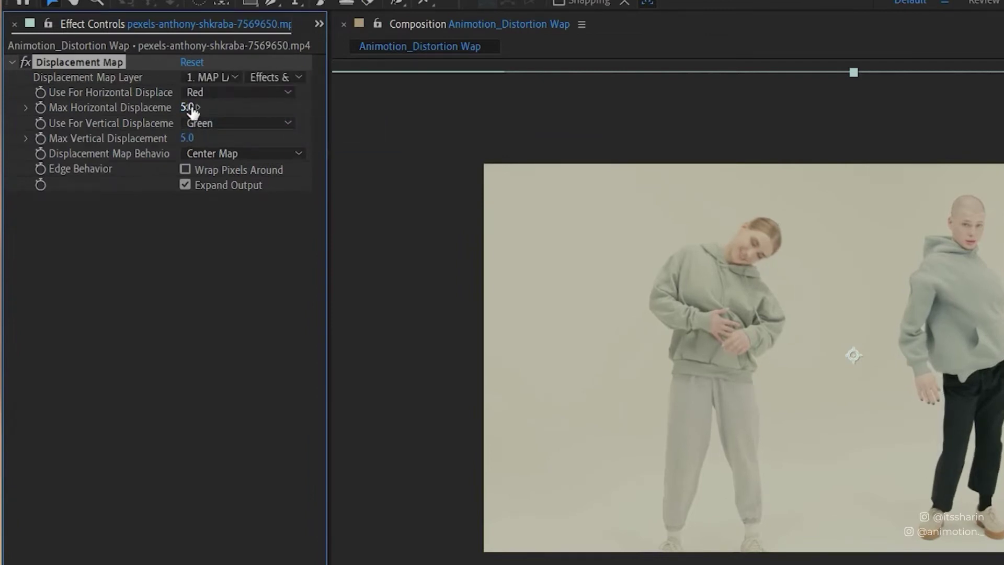
pyautogui.moveTo(186, 106); pyautogui.dragTo(329, 100)
pyautogui.moveTo(188, 143); pyautogui.dragTo(294, 110)
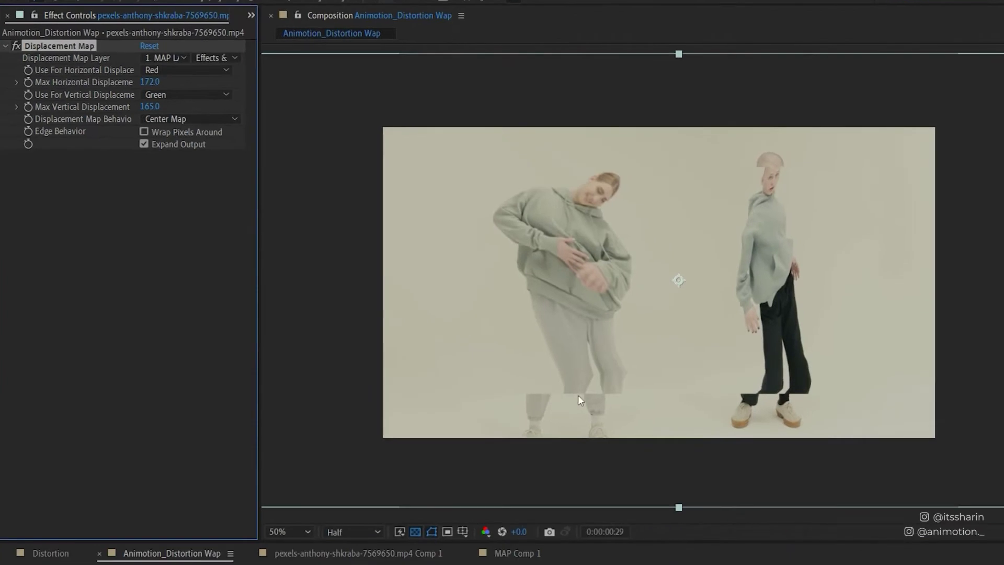
# - Set the displacement map behaviour to Stretch Map to Fit and preview the warped dancers
pyautogui.click(235, 120)
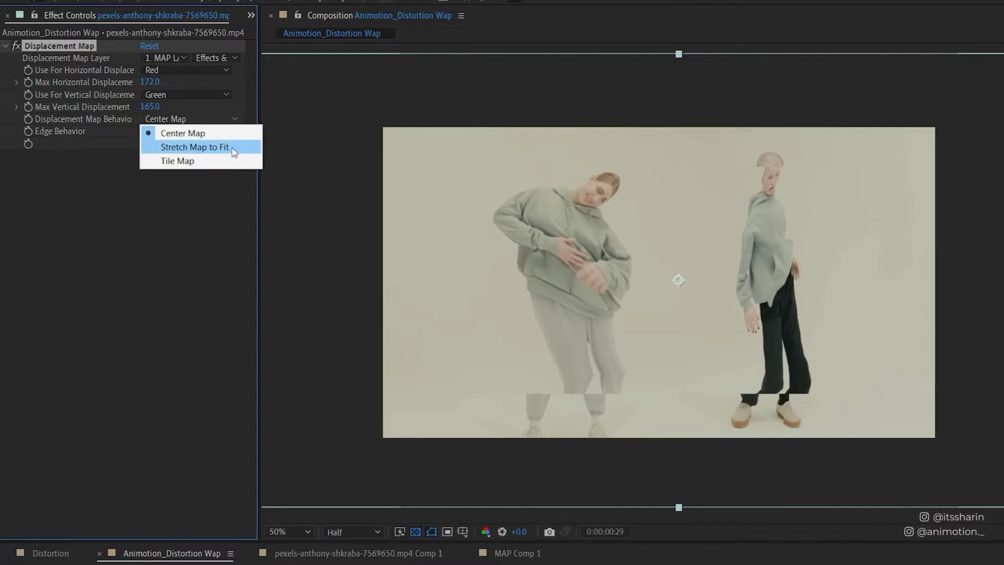
pyautogui.click(233, 150)
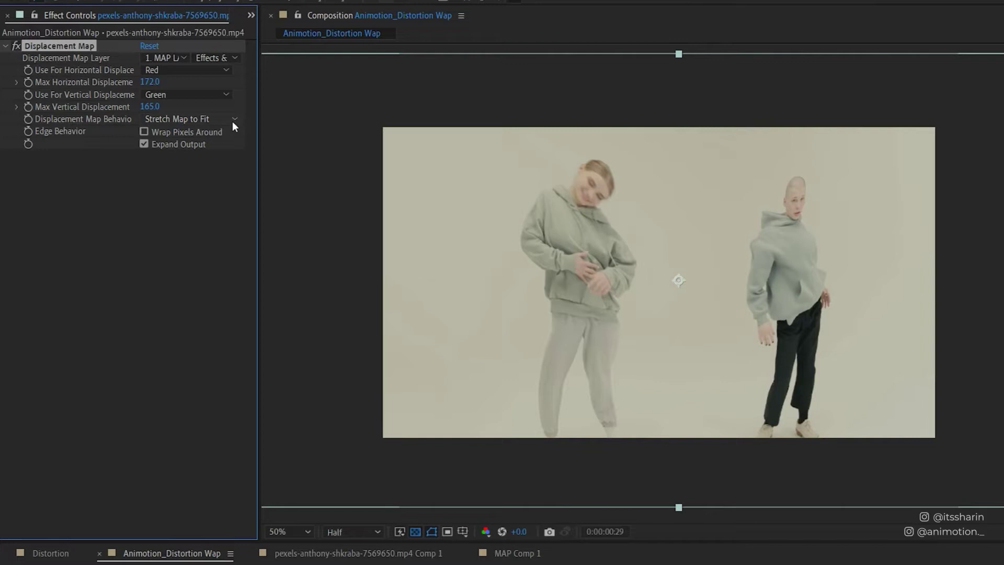
pyautogui.press('space')
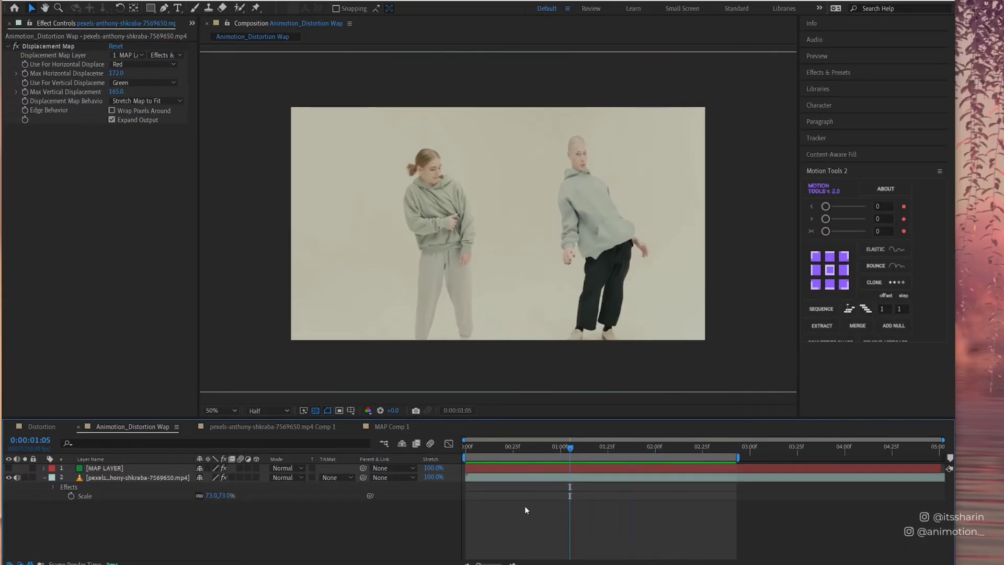
# - Add the BLUR adjustment layer and apply CC Vector Blur via the 'cc vect' search
pyautogui.hotkey('ctrl', 'alt', 'y')
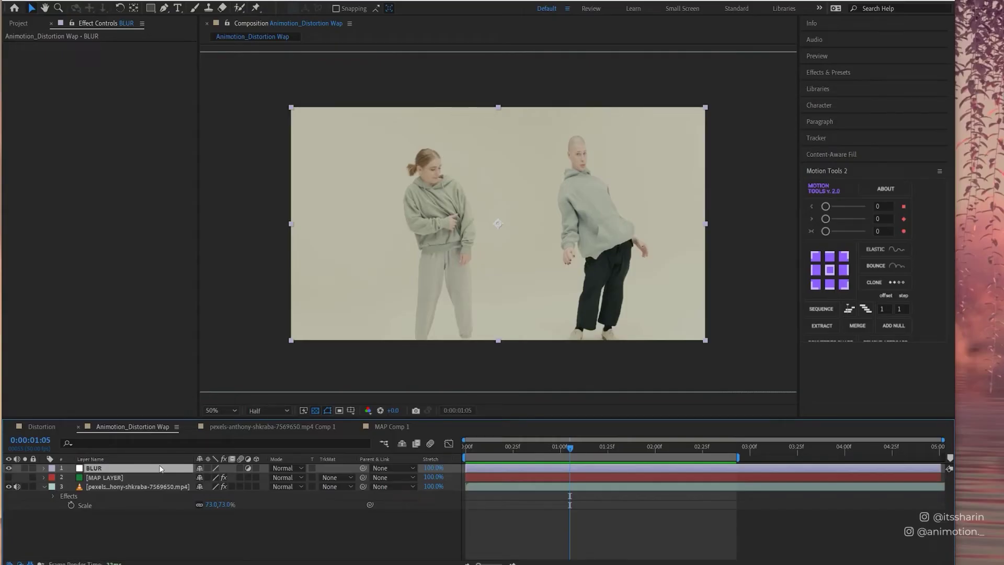
pyautogui.hotkey('ctrl', 'space')
pyautogui.write('cc ')
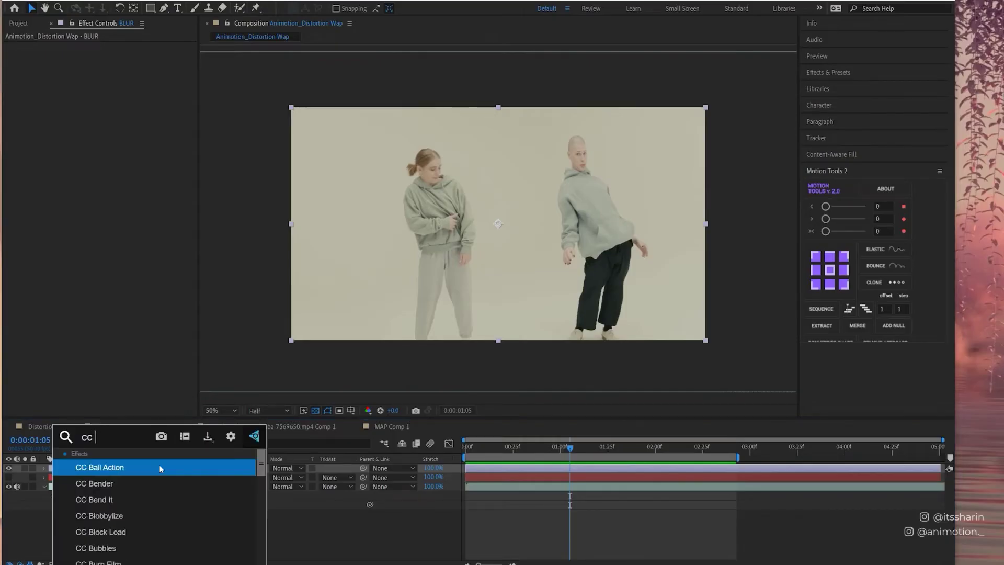
pyautogui.write('vect')
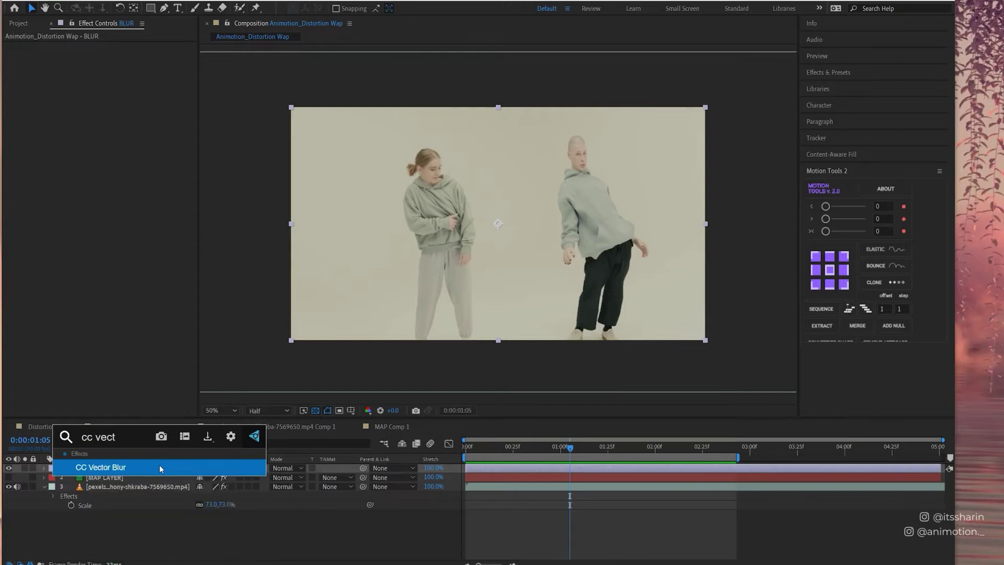
pyautogui.press('Return')
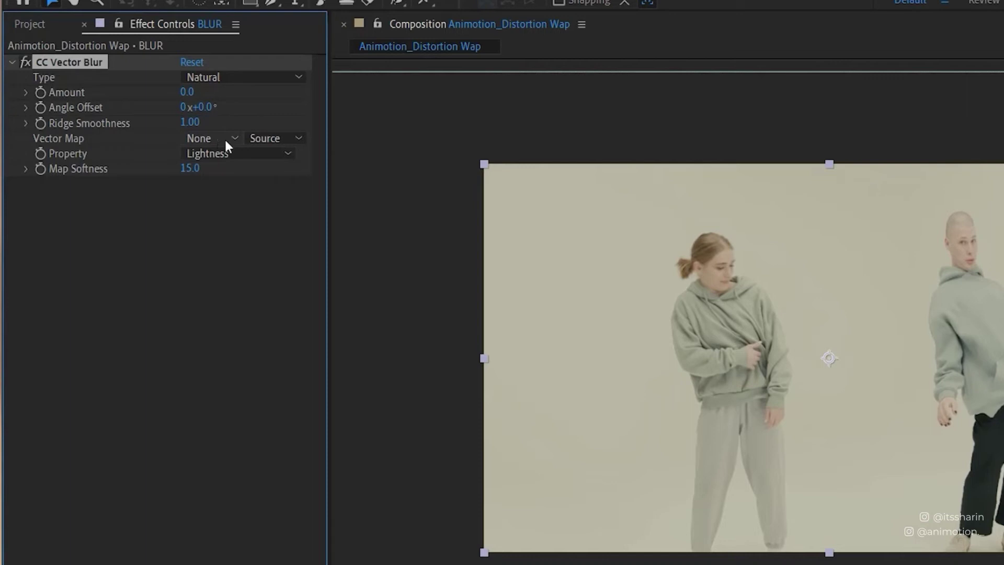
# - Point the Vector Map at MAP LAYER's Effects & Masks and set Amount to 131
pyautogui.click(224, 137)
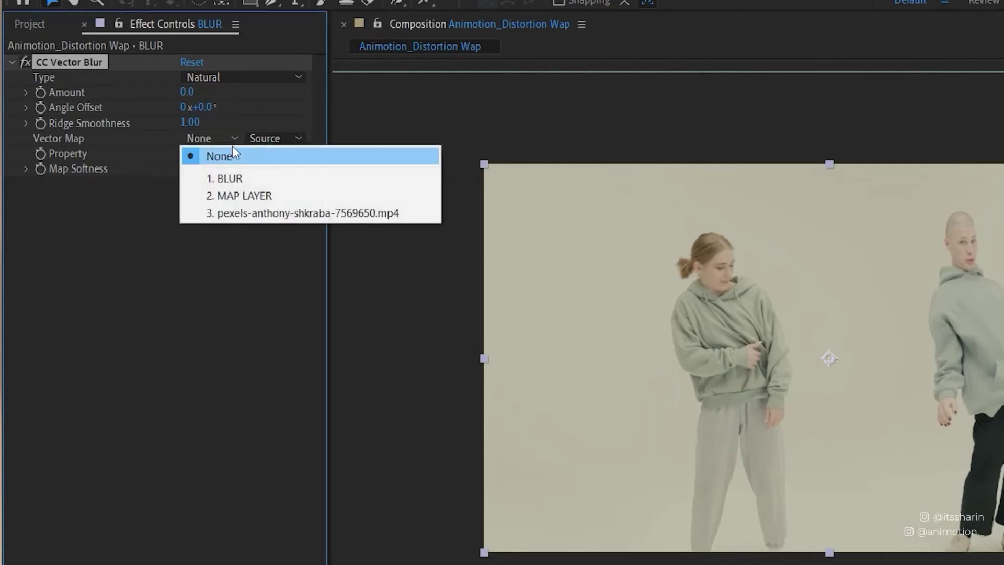
pyautogui.click(338, 197)
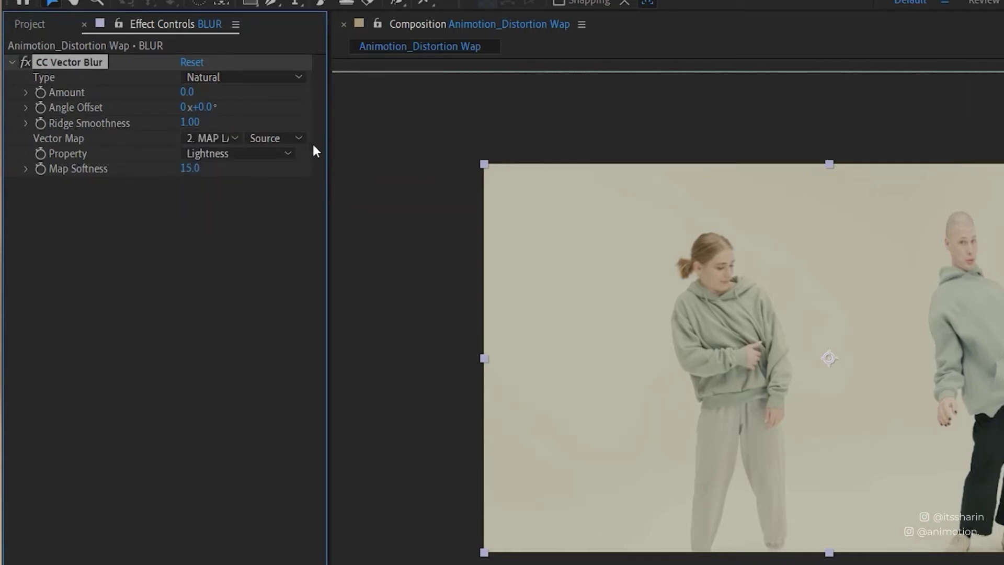
pyautogui.click(291, 136)
pyautogui.click(311, 189)
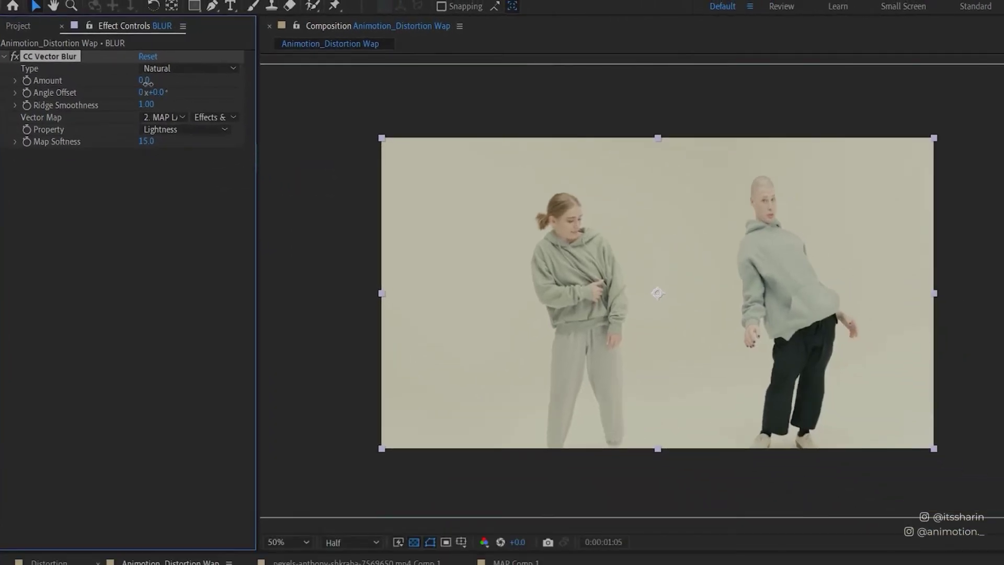
pyautogui.moveTo(186, 92); pyautogui.dragTo(244, 91)
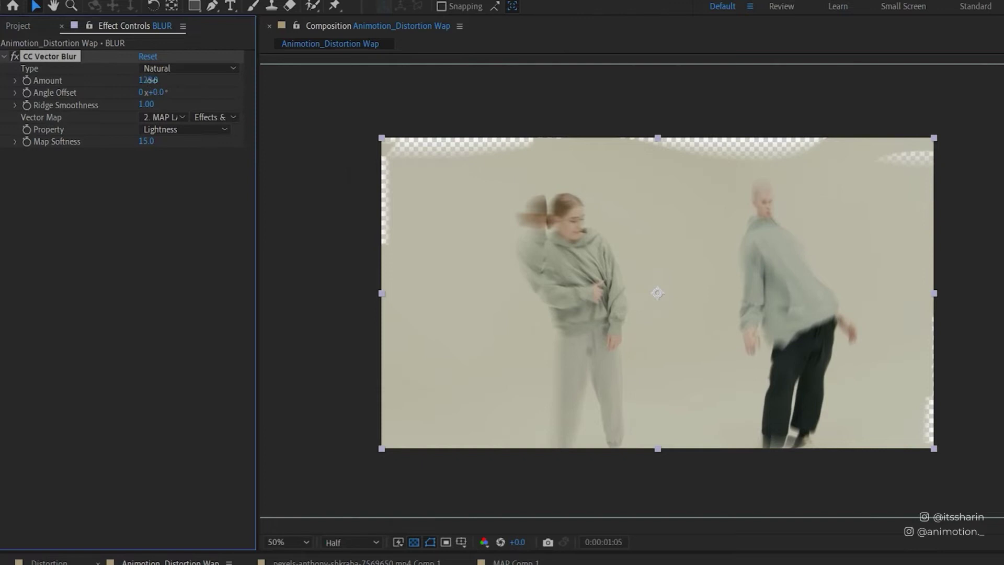
pyautogui.moveTo(149, 80); pyautogui.dragTo(152, 80)
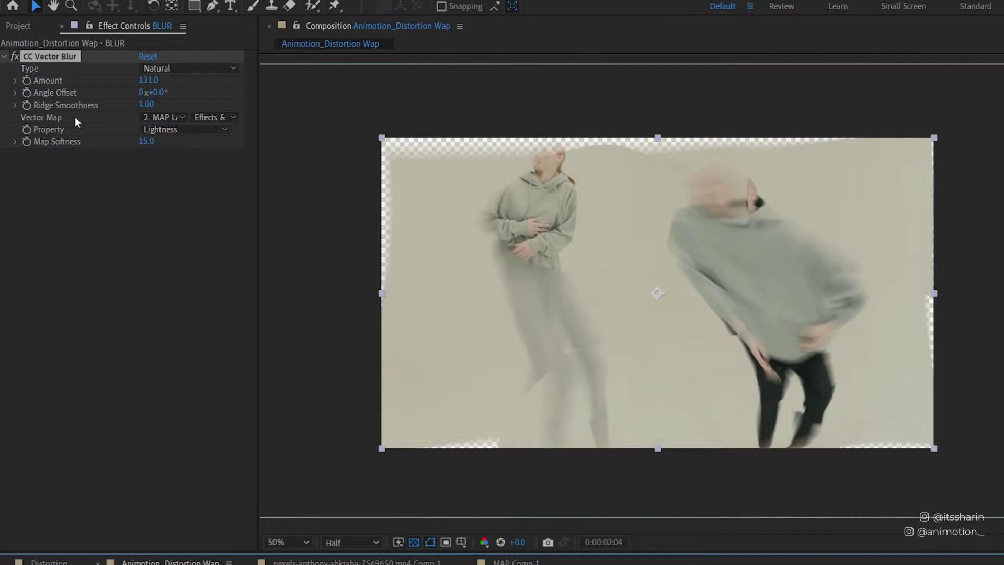
# - Set Ridge Smoothness to 3.70 and Map Softness to 21.1
pyautogui.click(148, 106)
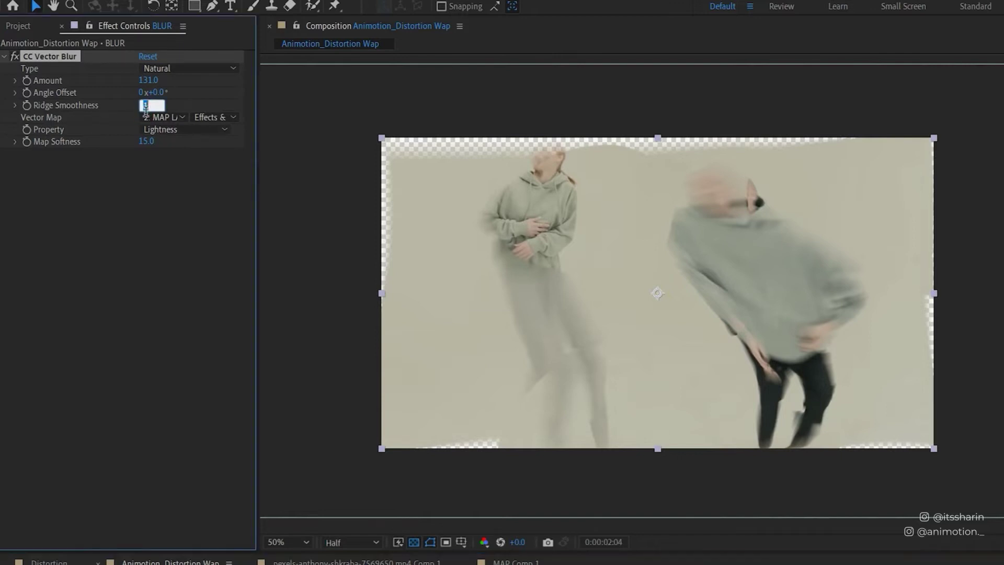
pyautogui.write('2')
pyautogui.press('Return')
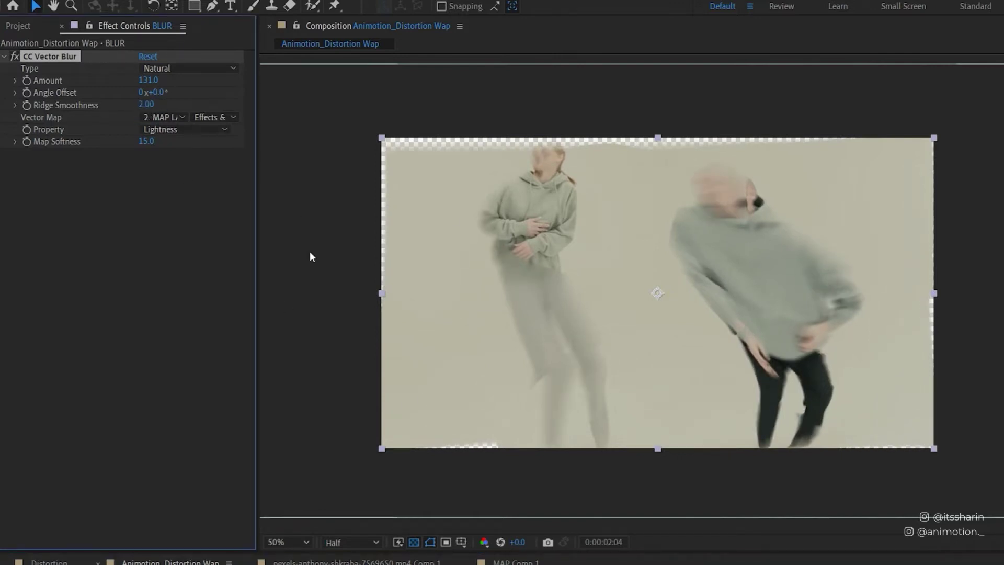
pyautogui.moveTo(146, 104); pyautogui.dragTo(155, 106)
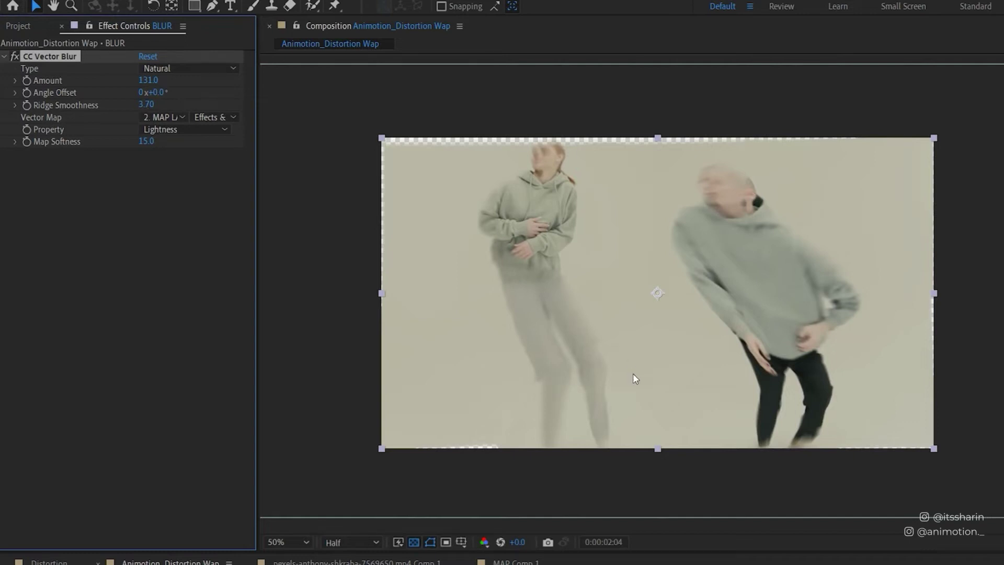
pyautogui.moveTo(146, 146); pyautogui.dragTo(199, 157)
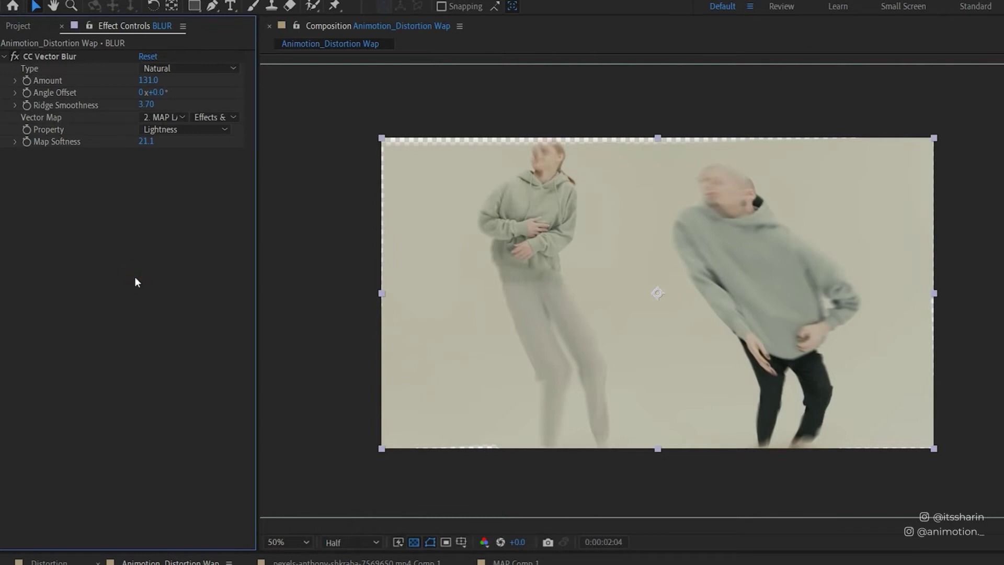
# - Add Motion Tile above CC Vector Blur with output 340 × 300 and Mirror Edges, then preview
pyautogui.hotkey('ctrl', 'space')
pyautogui.write('motion')
pyautogui.press('Return')
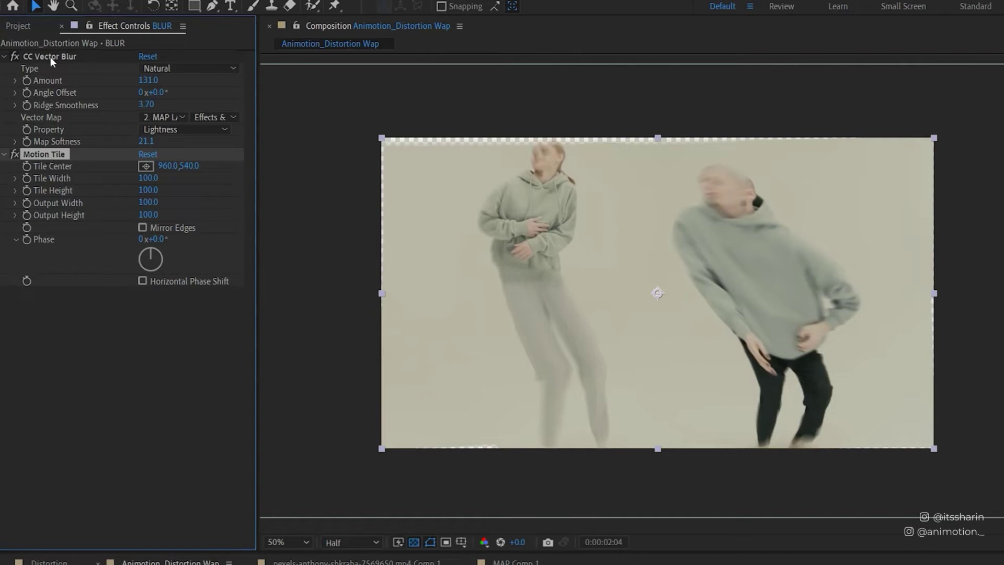
pyautogui.moveTo(54, 57); pyautogui.dragTo(83, 335)
pyautogui.click(67, 54)
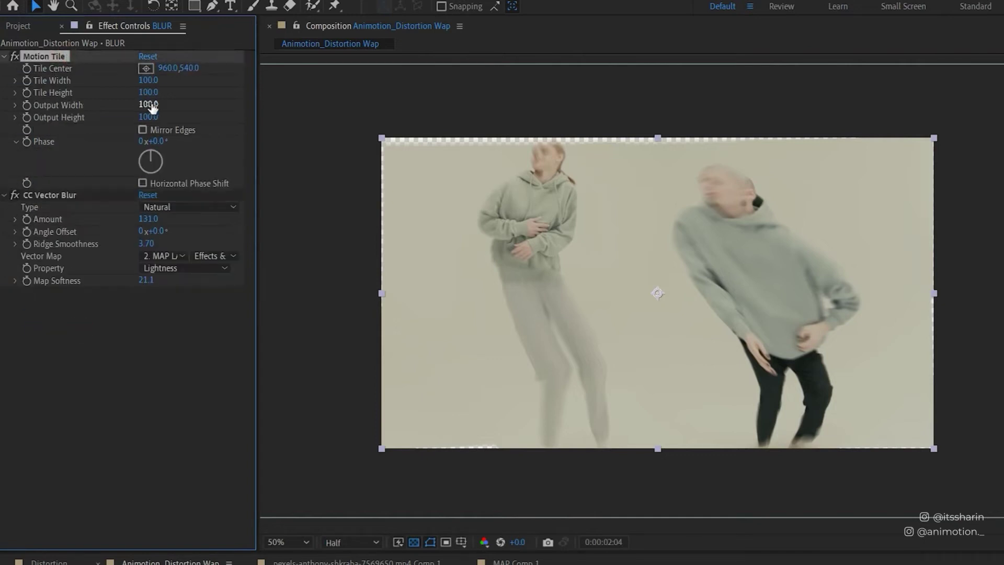
pyautogui.moveTo(152, 106)
pyautogui.mouseDown()
pyautogui.moveTo(163, 104)
pyautogui.moveTo(162, 113)
pyautogui.mouseUp()
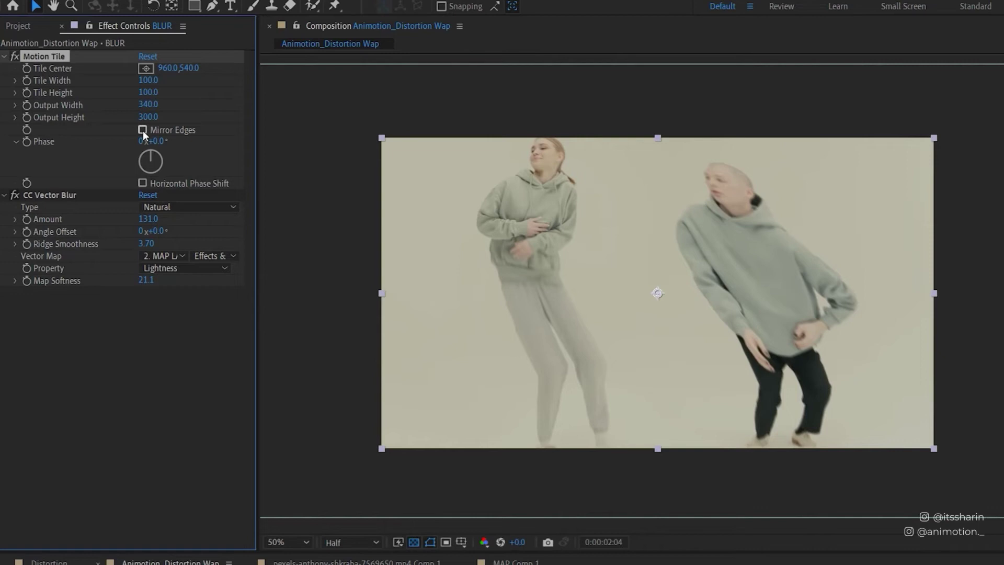
pyautogui.click(142, 129)
pyautogui.press('space')
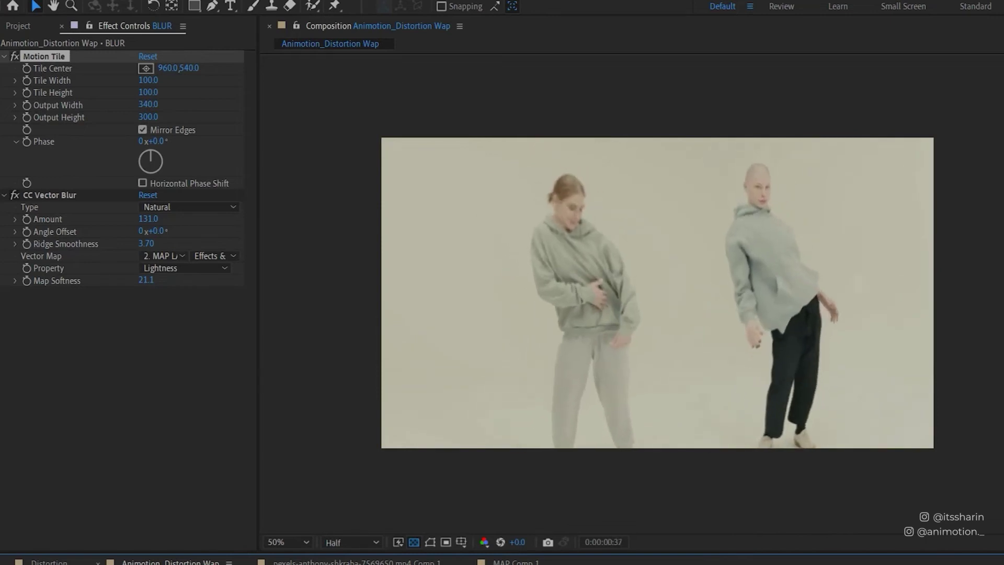
# - Raise the CC Vector Blur Amount to 220 and switch the effect back on
pyautogui.press('space')
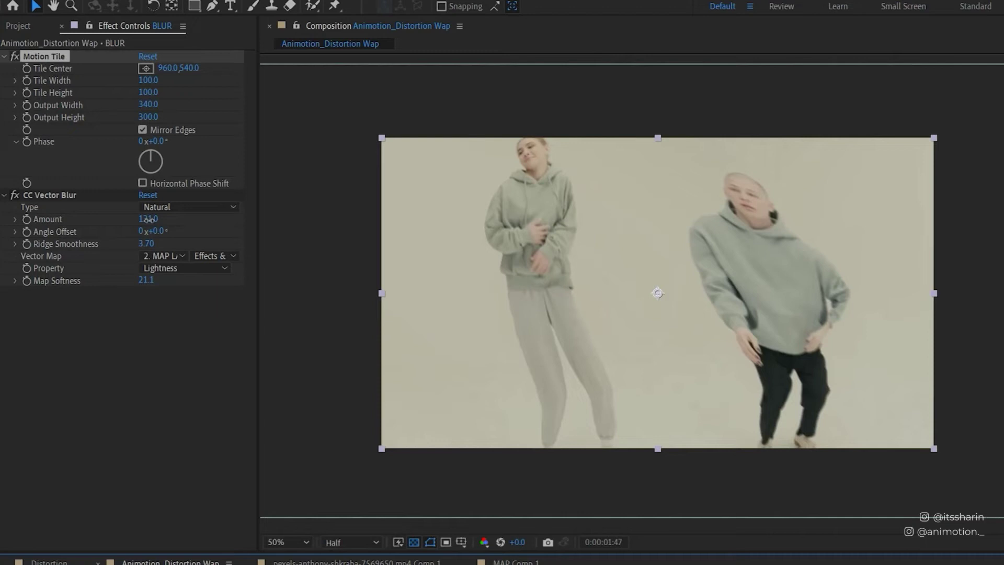
pyautogui.moveTo(149, 219)
pyautogui.mouseDown()
pyautogui.moveTo(178, 216)
pyautogui.moveTo(158, 218)
pyautogui.moveTo(167, 218)
pyautogui.mouseUp()
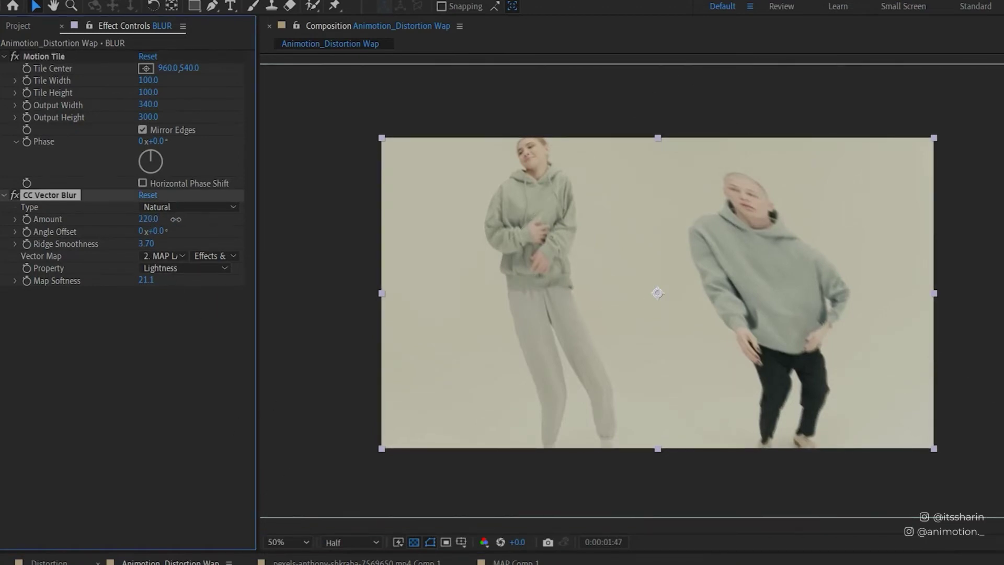
pyautogui.click(15, 195)
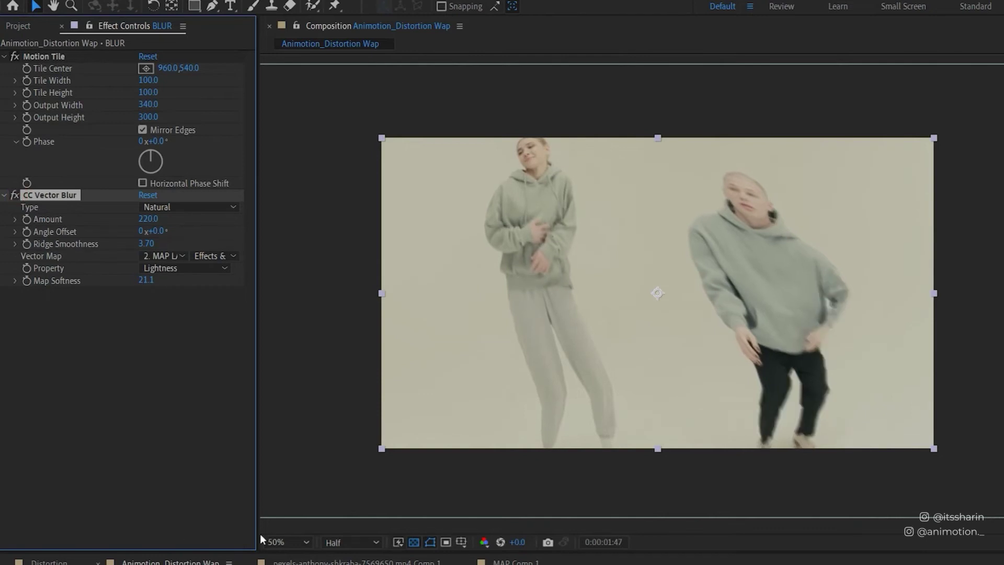
# - Reduce the Fractal Noise Scale to 1099 and raise its Contrast to 226
pyautogui.hotkey('ctrl', 'Down')
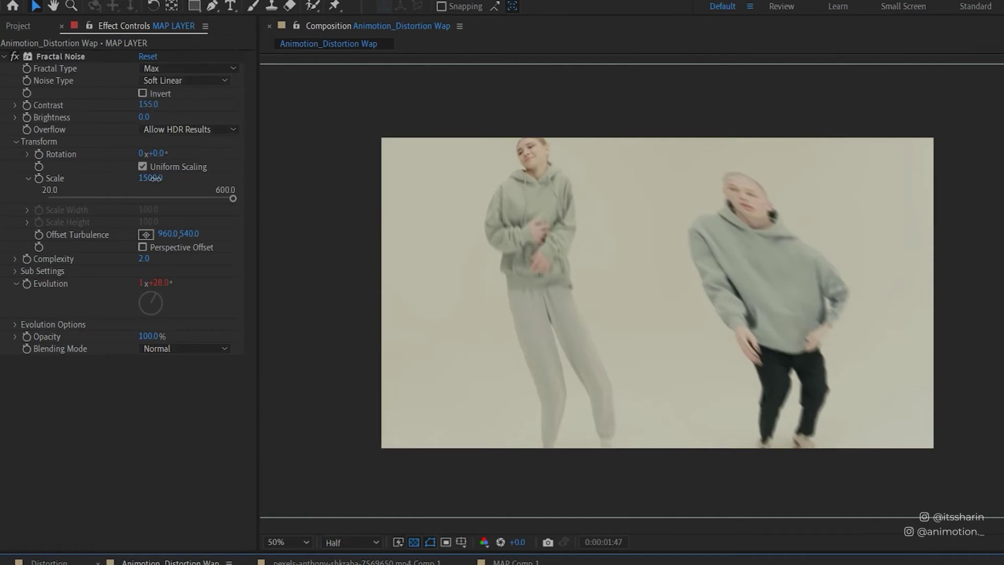
pyautogui.moveTo(155, 178); pyautogui.dragTo(29, 192)
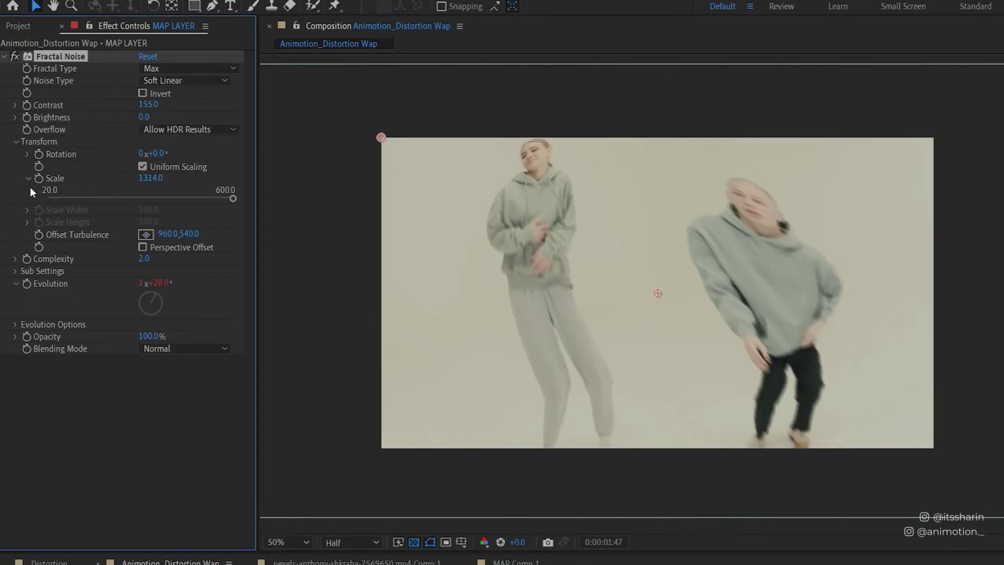
pyautogui.moveTo(150, 179); pyautogui.dragTo(83, 193)
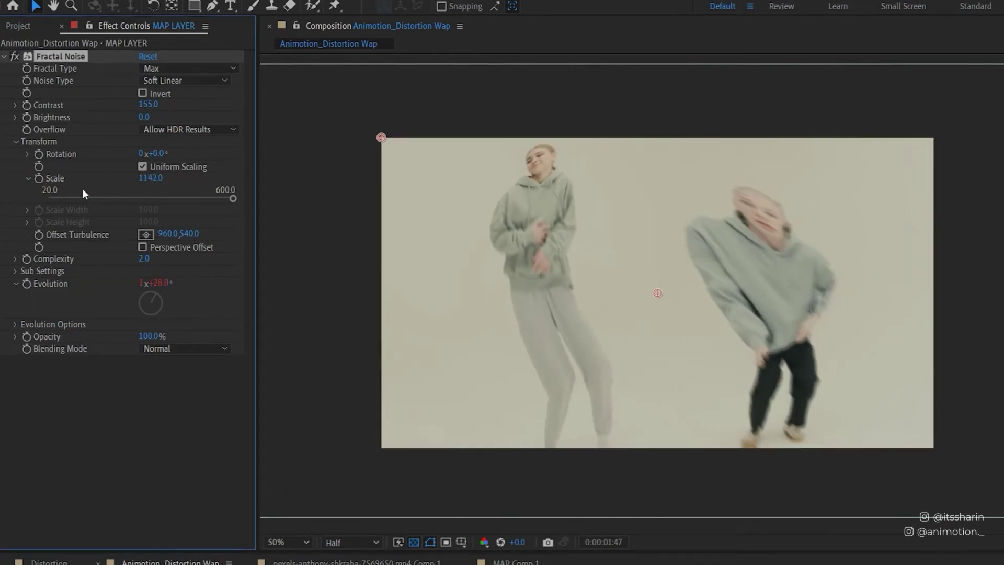
pyautogui.moveTo(157, 178); pyautogui.dragTo(153, 220)
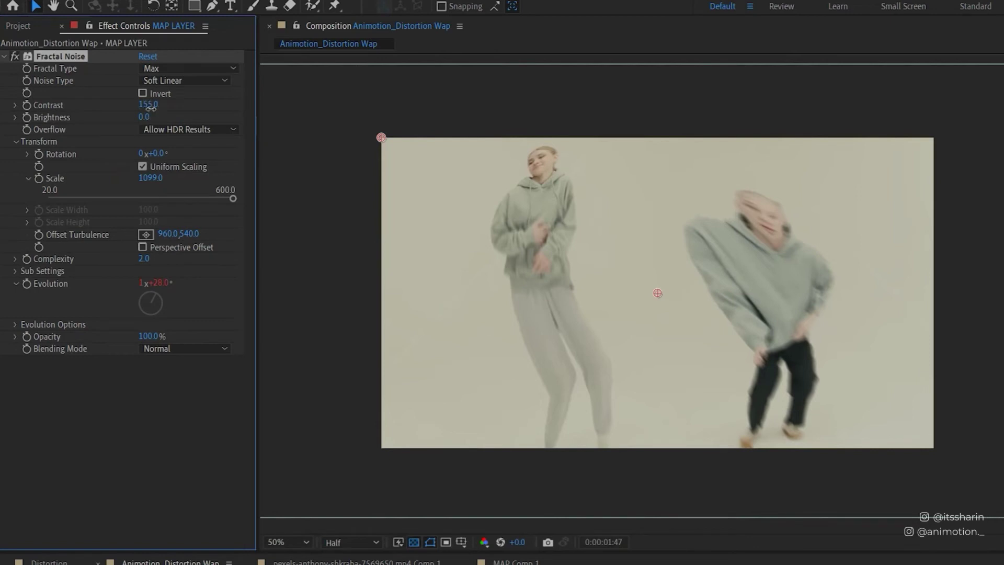
pyautogui.moveTo(148, 104); pyautogui.dragTo(196, 105)
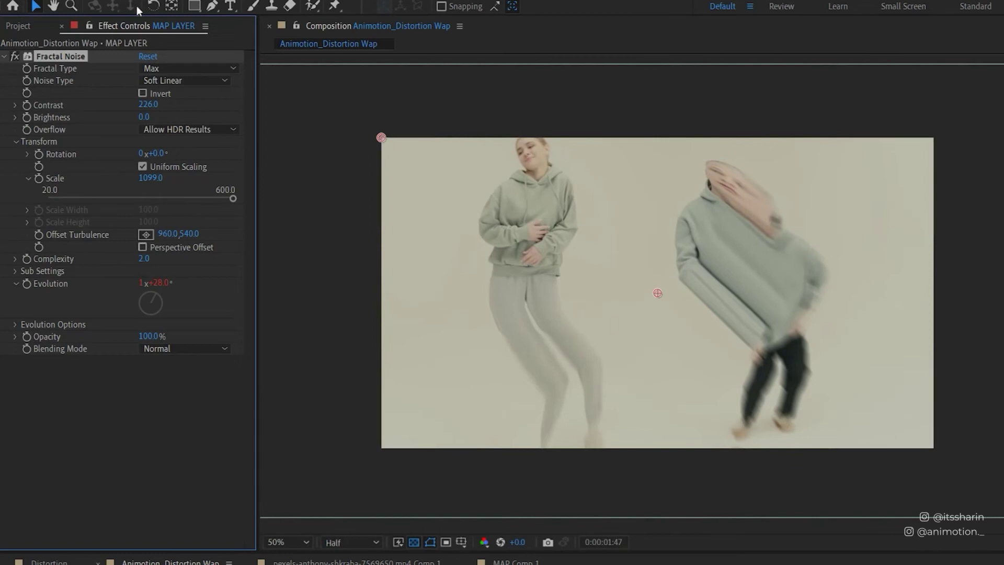
# - Lower the footage's Max Horizontal Displacement to 138
pyautogui.click(104, 564)
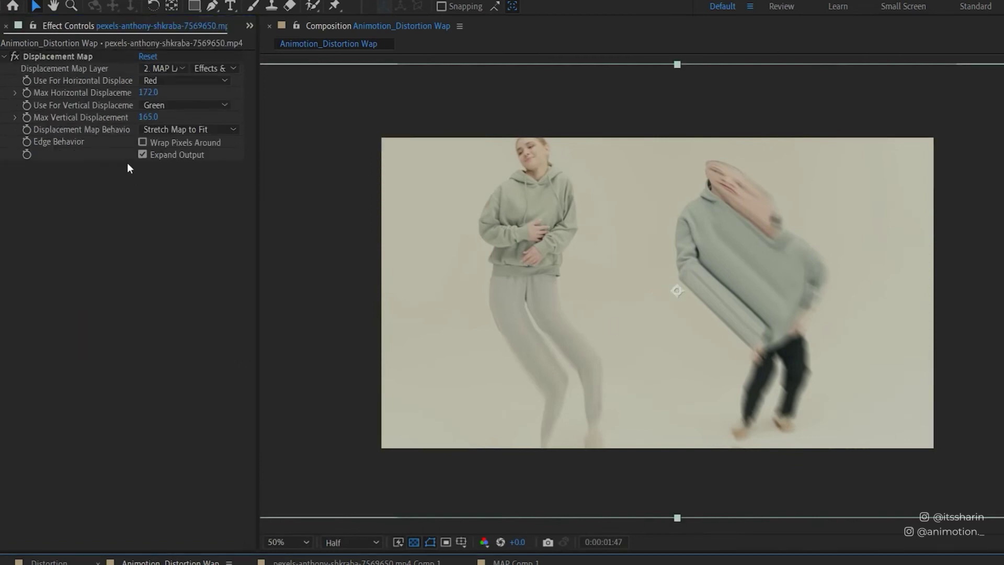
pyautogui.moveTo(159, 98); pyautogui.dragTo(90, 105)
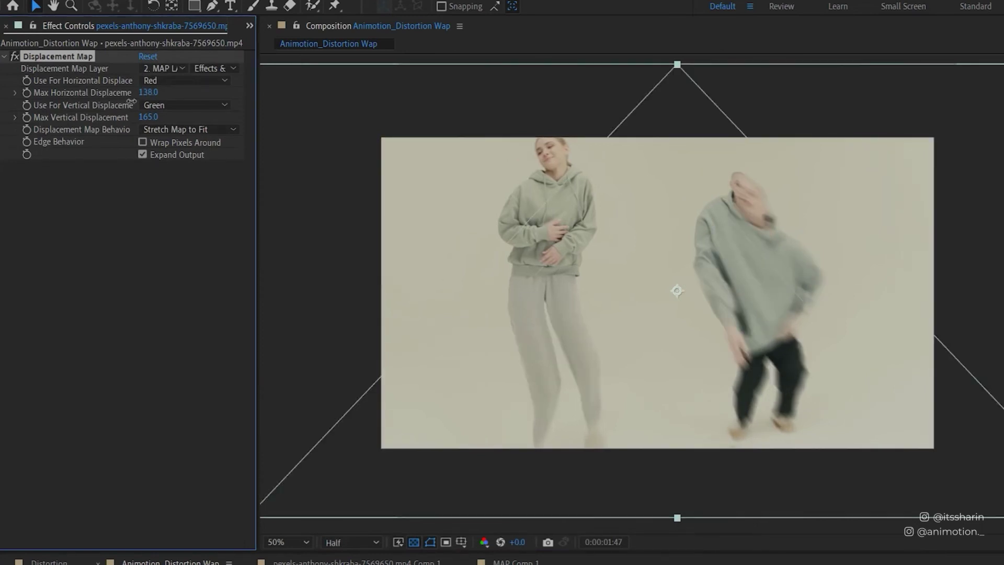
pyautogui.hotkey('ctrl', 'Up')
pyautogui.click(203, 549)
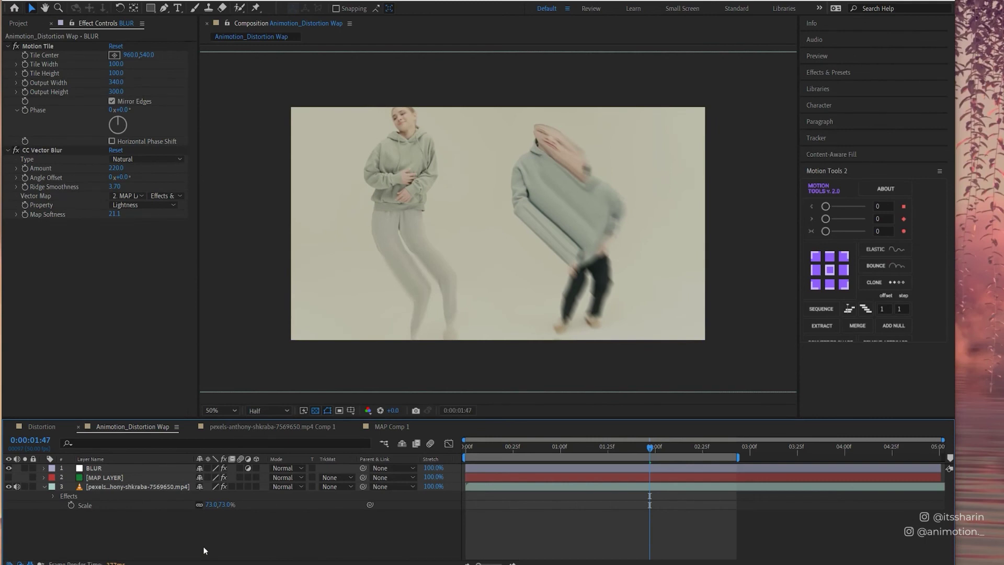
# - Create a new adjustment layer named 'posterise time'
pyautogui.hotkey('ctrl', 'alt', 'y')
pyautogui.press('Return')
pyautogui.write('poste')
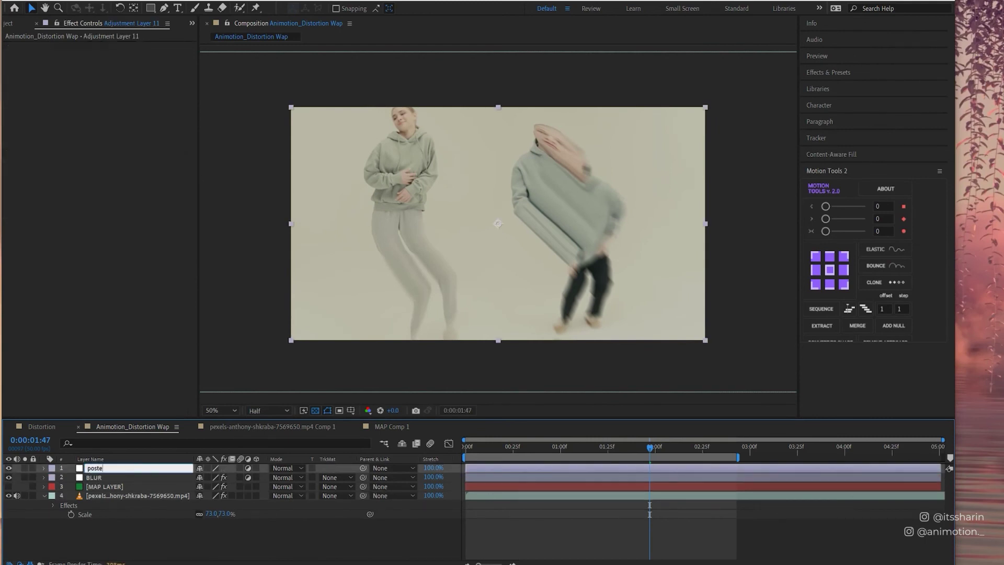
pyautogui.write('rise time')
pyautogui.press('Return')
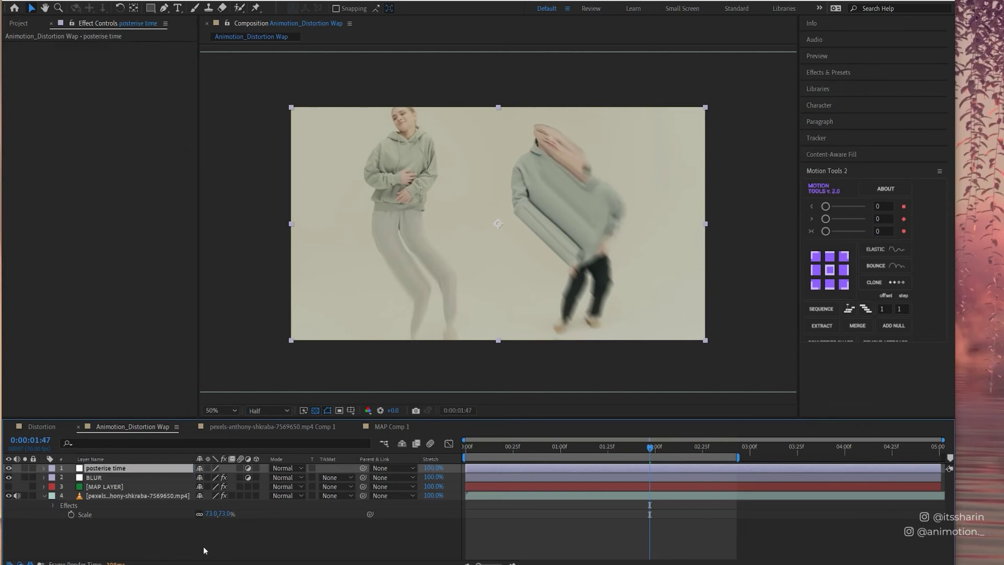
# - Apply Posterize Time at a frame rate of 8 and preview the result
pyautogui.hotkey('ctrl', 'space')
pyautogui.write('oster')
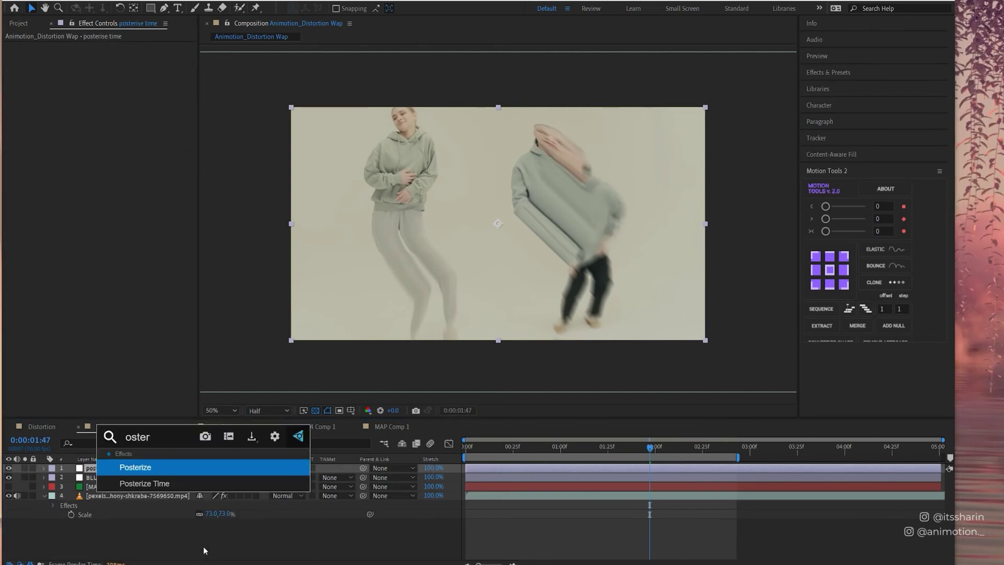
pyautogui.press('Down')
pyautogui.press('Return')
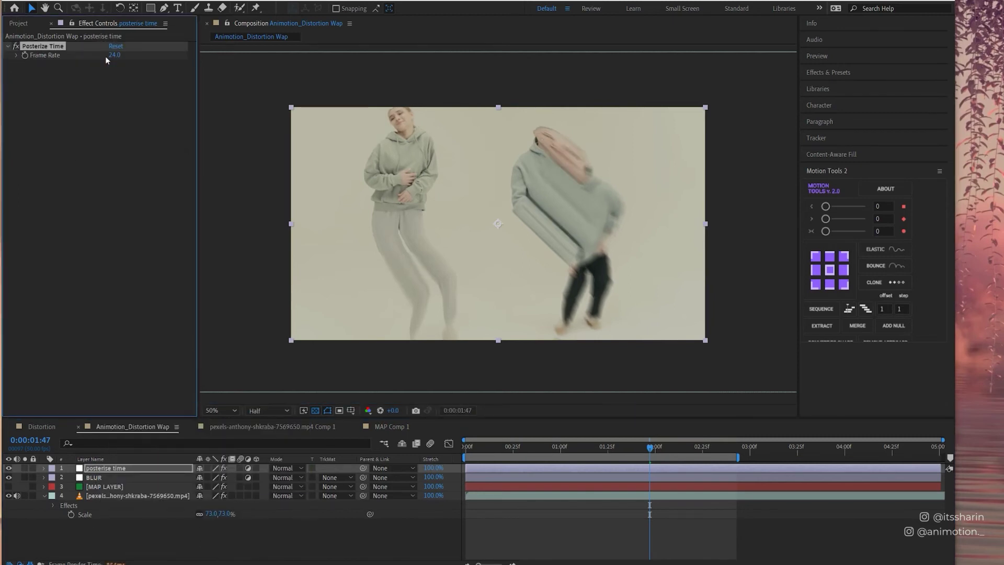
pyautogui.click(113, 55)
pyautogui.write('8')
pyautogui.press('Return')
pyautogui.press('space')
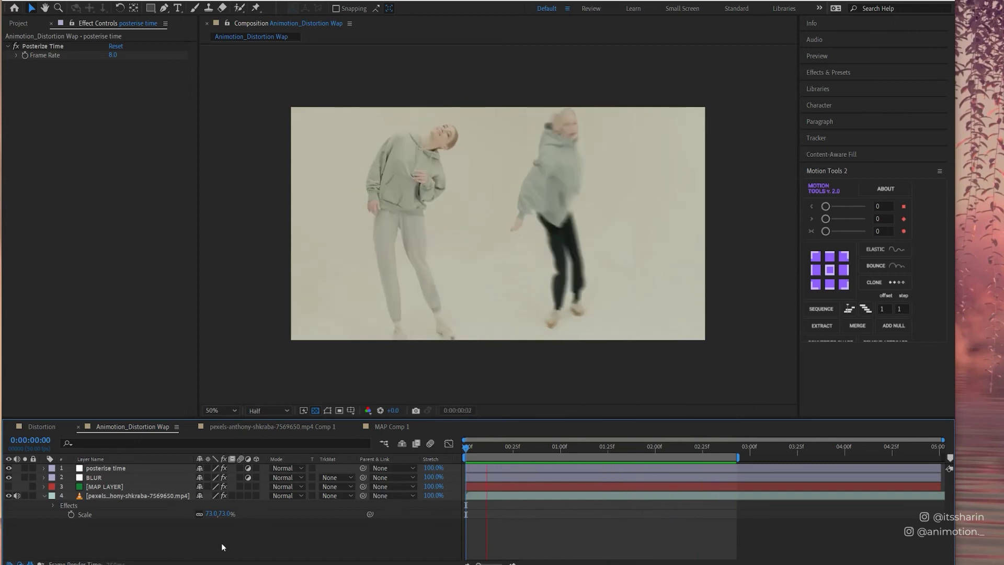
pyautogui.press('space')
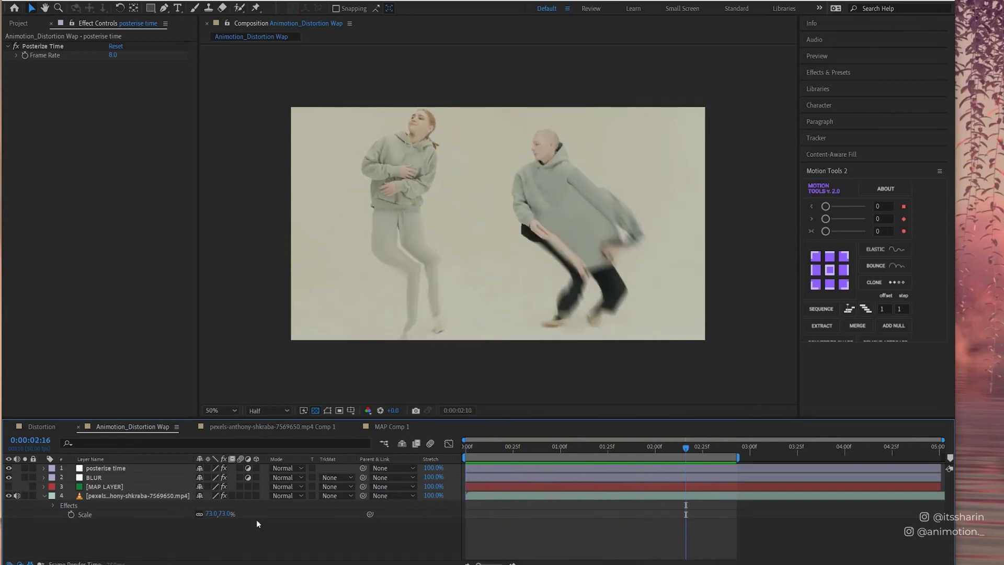
# - Create a new adjustment layer named 'turbulent displace' and place it below BLUR
pyautogui.hotkey('ctrl', 'alt', 'y')
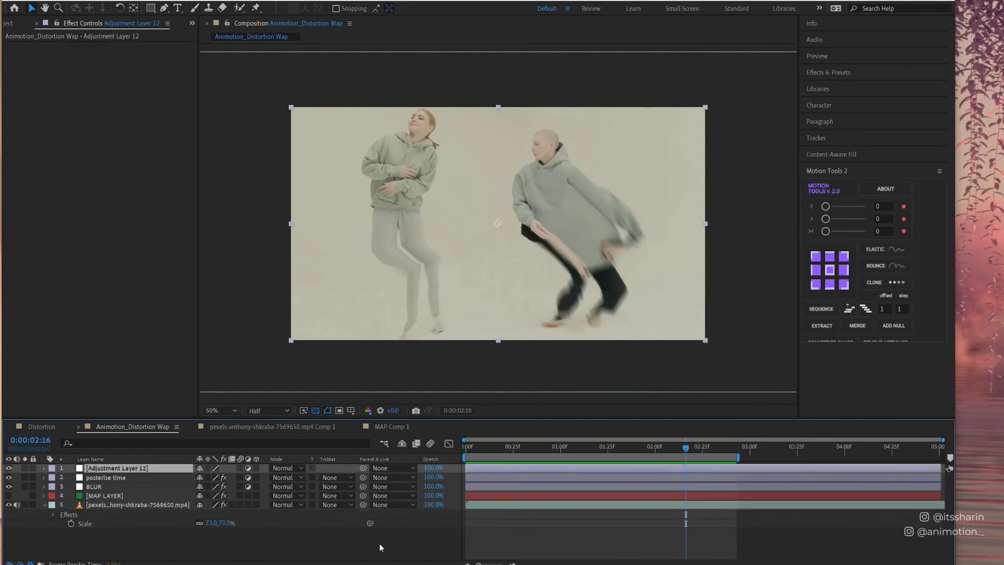
pyautogui.press('Return')
pyautogui.write('turbulent displ')
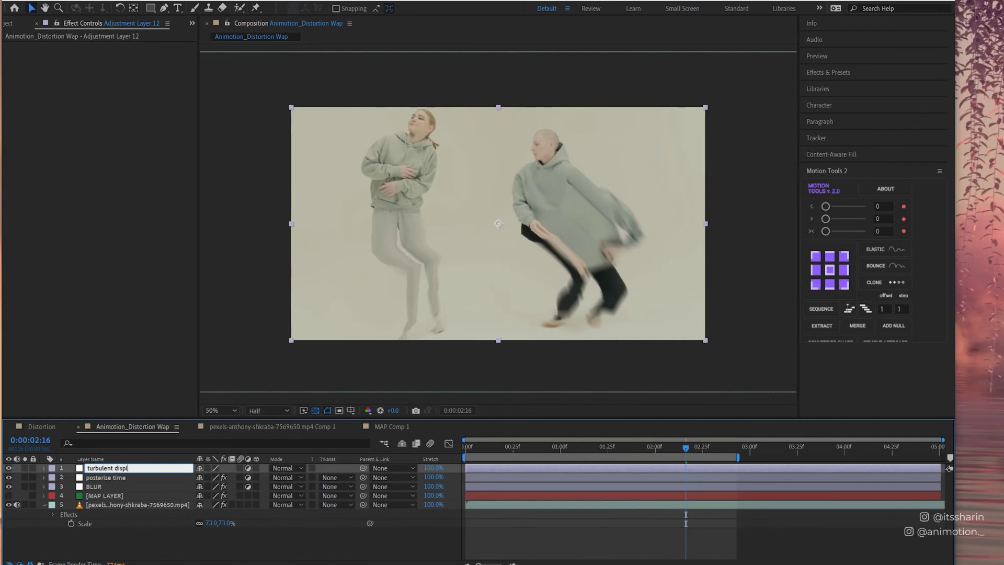
pyautogui.write('ace')
pyautogui.press('Return')
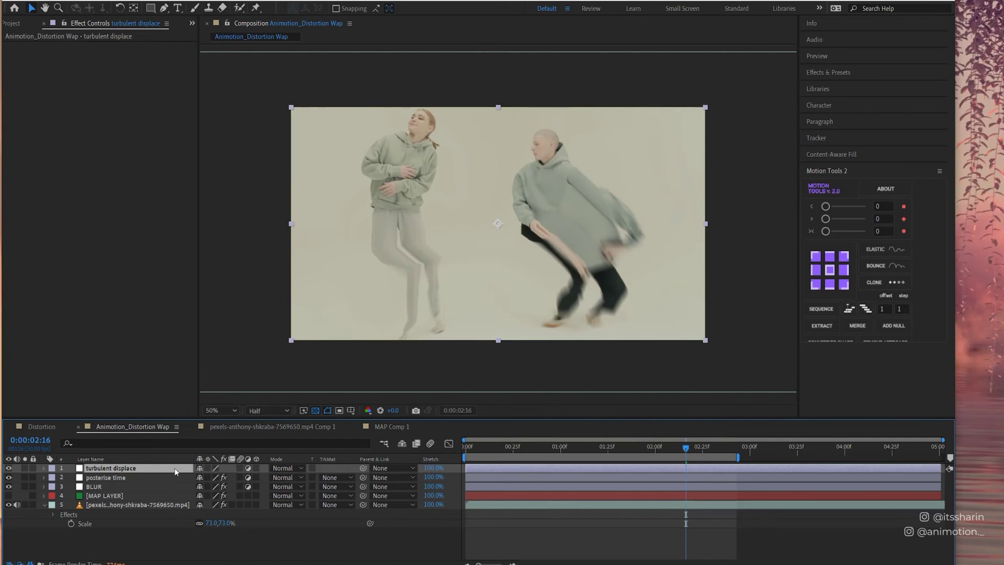
pyautogui.moveTo(175, 472); pyautogui.dragTo(162, 493)
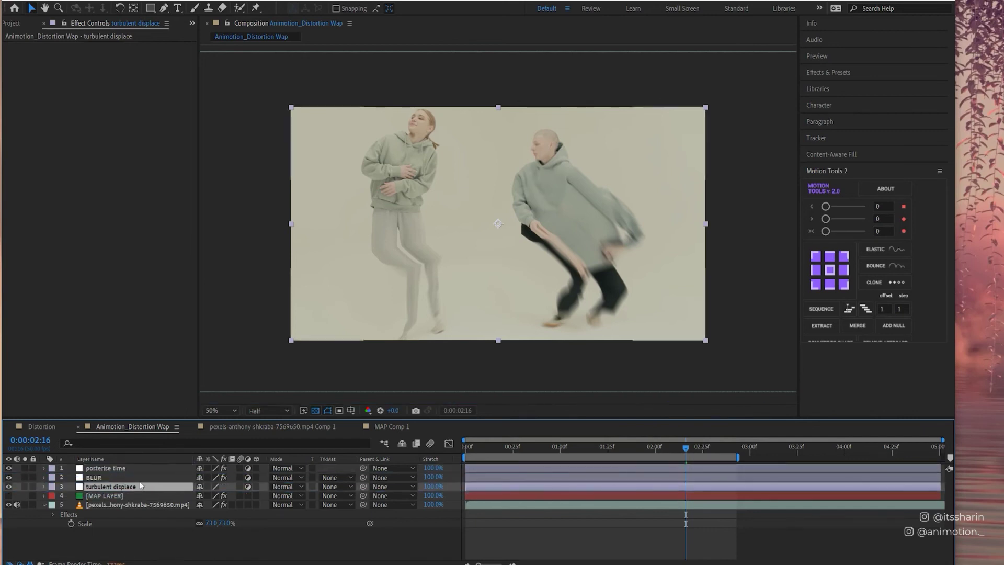
# - Apply Turbulent Displace and start a time*100 expression on its Evolution property
pyautogui.hotkey('ctrl', 'space')
pyautogui.write('turb')
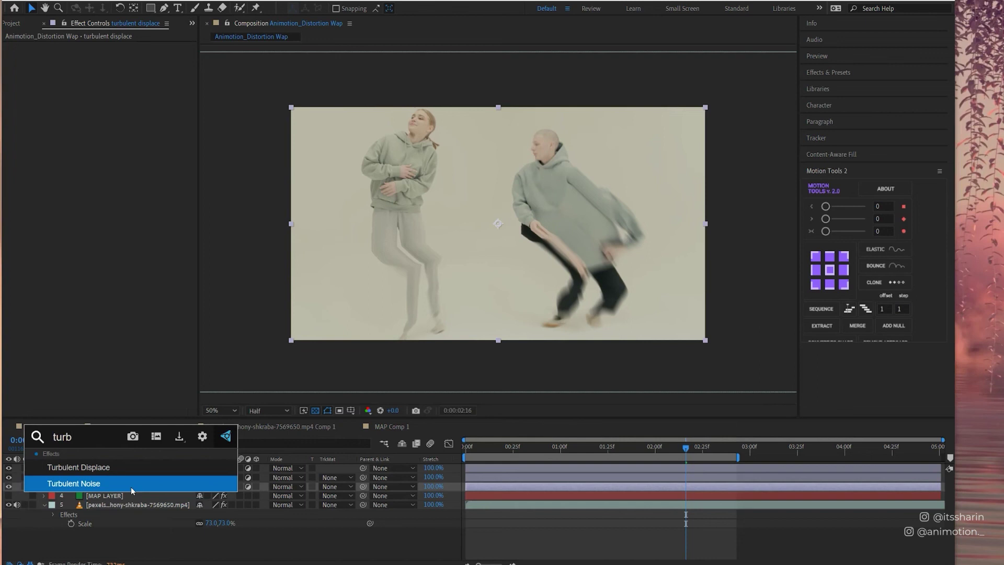
pyautogui.press('Up')
pyautogui.press('Return')
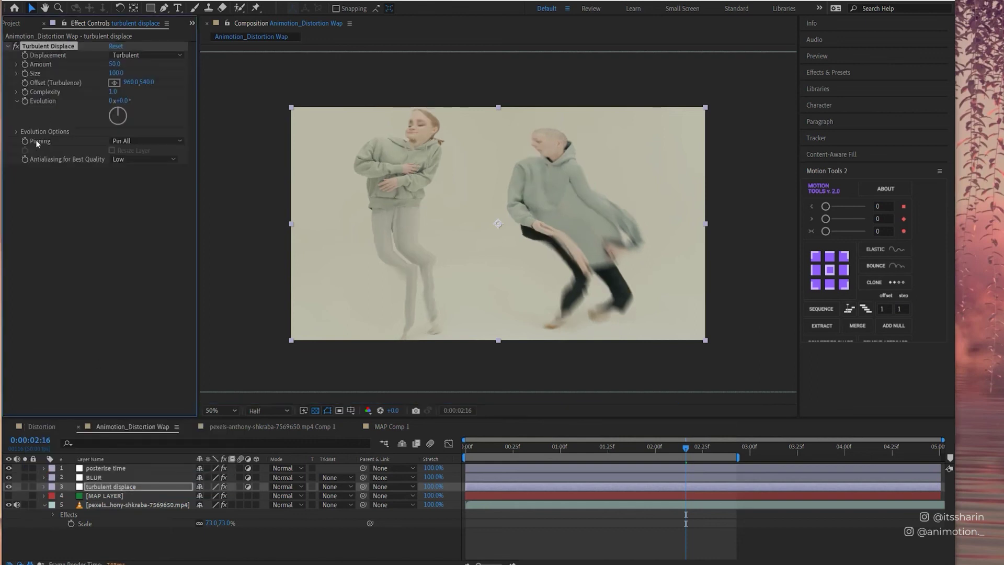
pyautogui.keyDown('alt'); pyautogui.click(25, 102); pyautogui.keyUp('alt')
pyautogui.write('time*100')
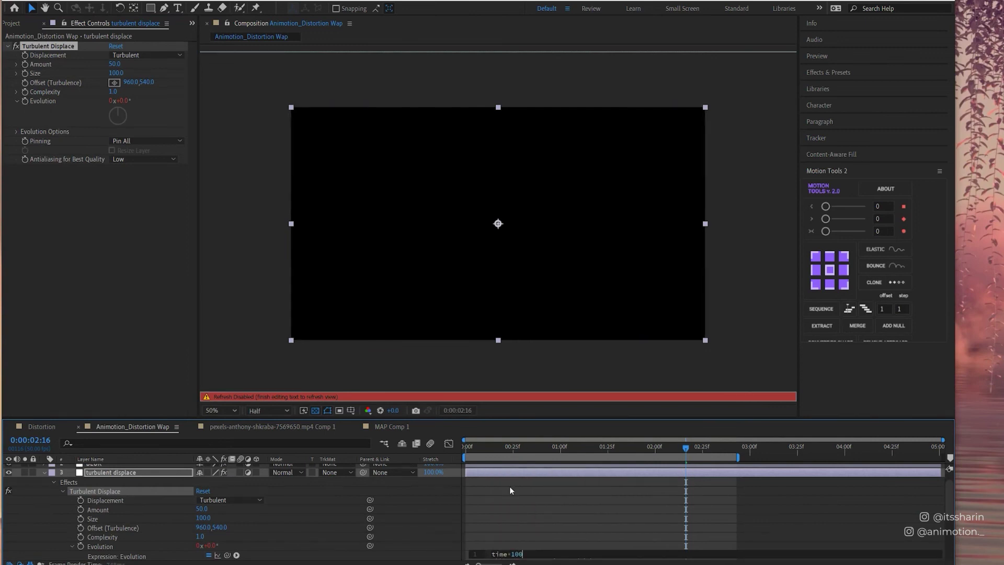
# - Commit the Evolution expression and compare the dancers with turbulent displace hidden and shown
pyautogui.click(510, 499)
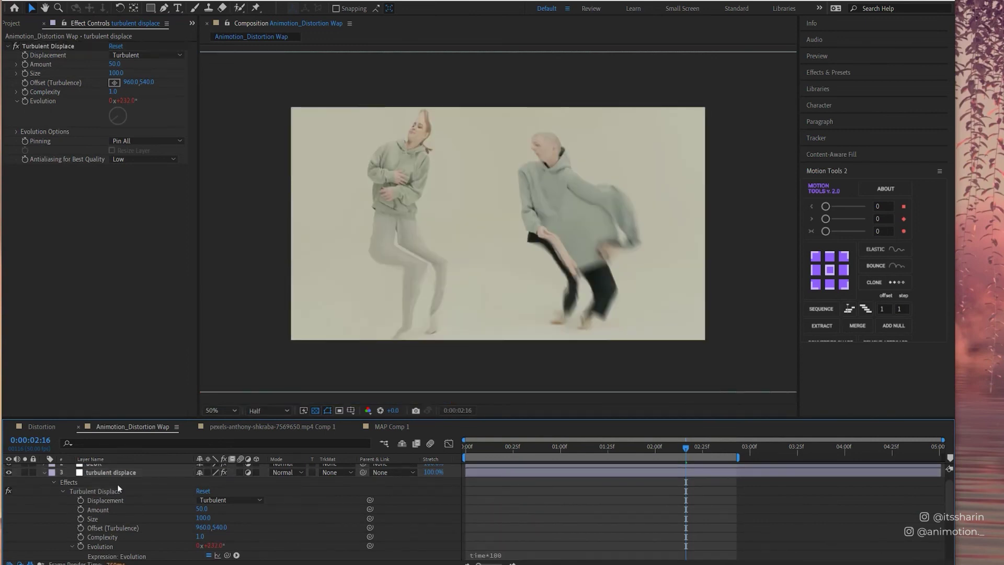
pyautogui.click(45, 472)
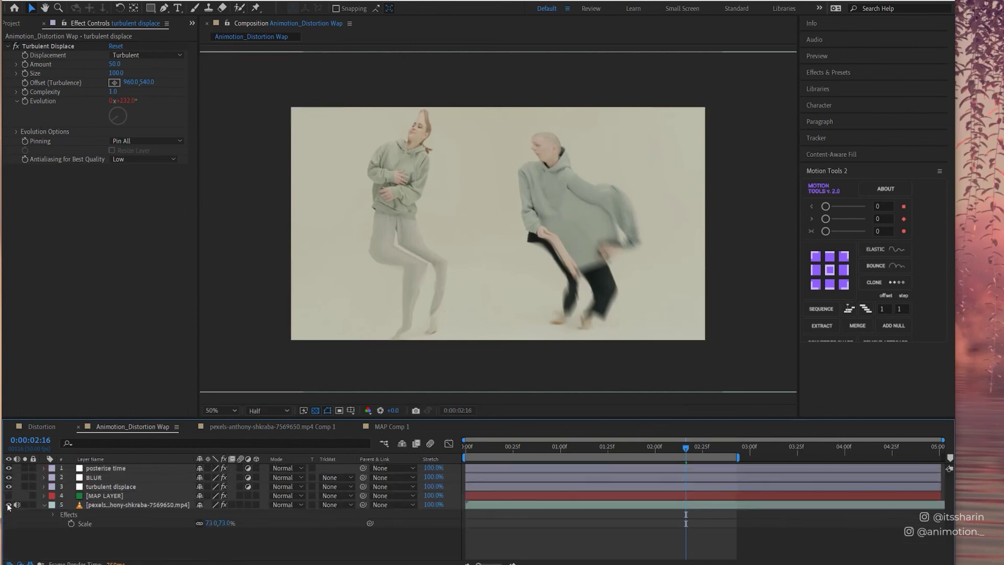
pyautogui.click(8, 486)
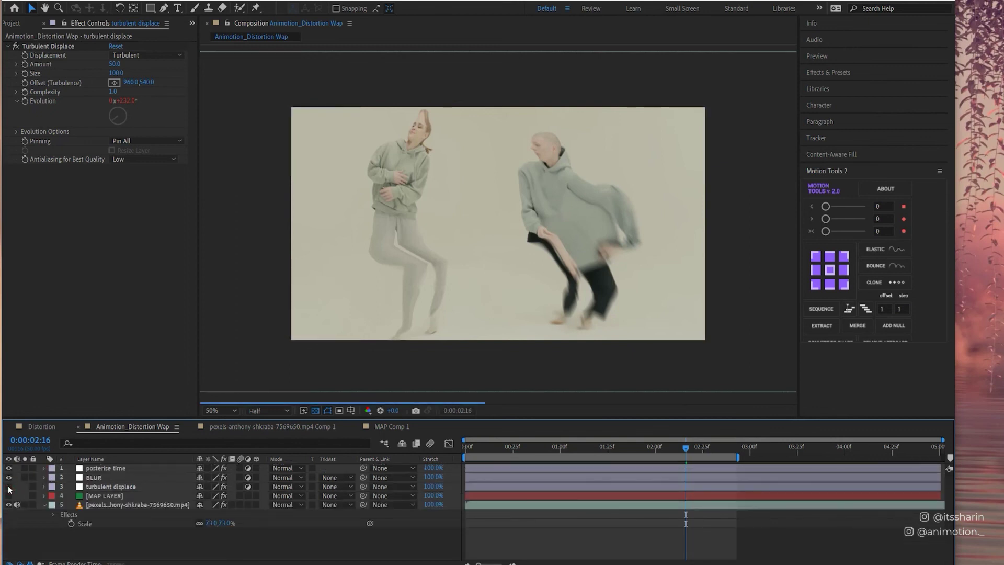
pyautogui.click(8, 487)
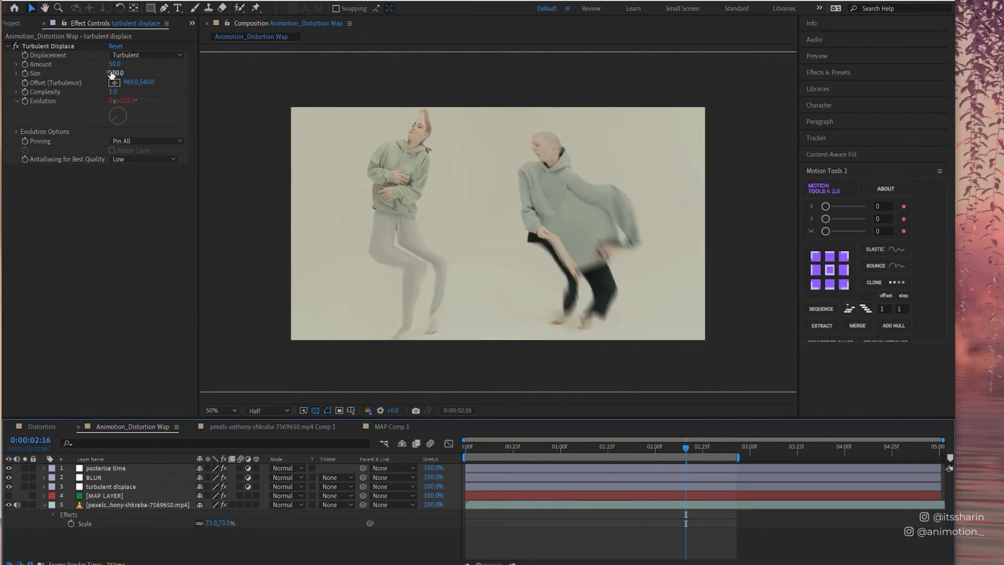
# - Raise the Turbulent Displace Size to 193 and Amount to 70
pyautogui.moveTo(116, 74); pyautogui.dragTo(135, 68)
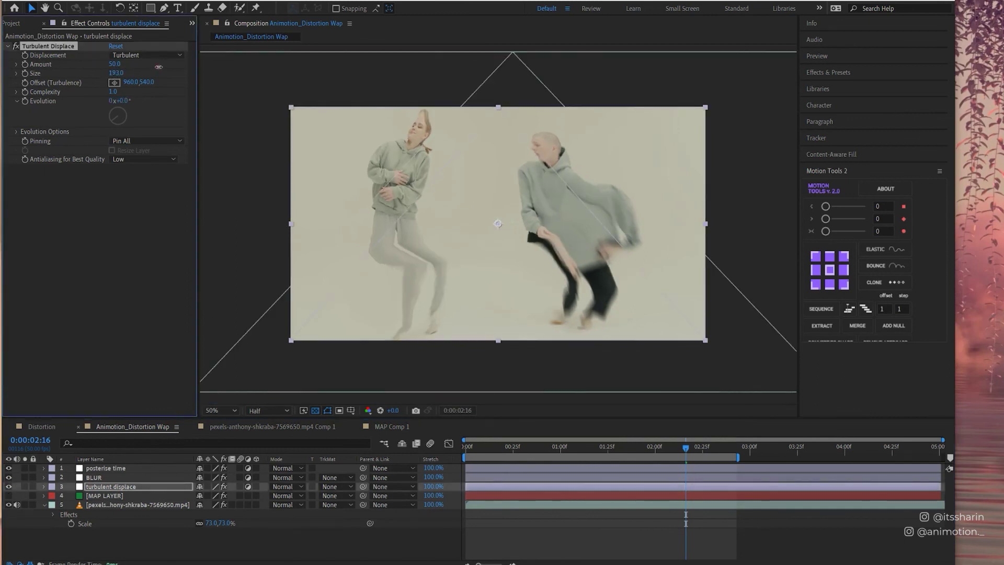
pyautogui.moveTo(120, 63); pyautogui.dragTo(127, 63)
pyautogui.click(562, 538)
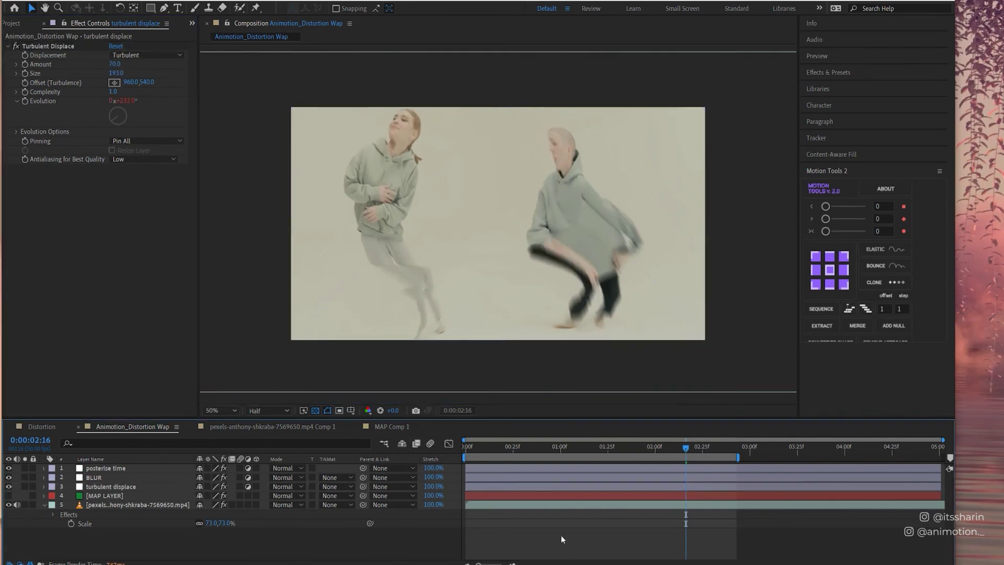